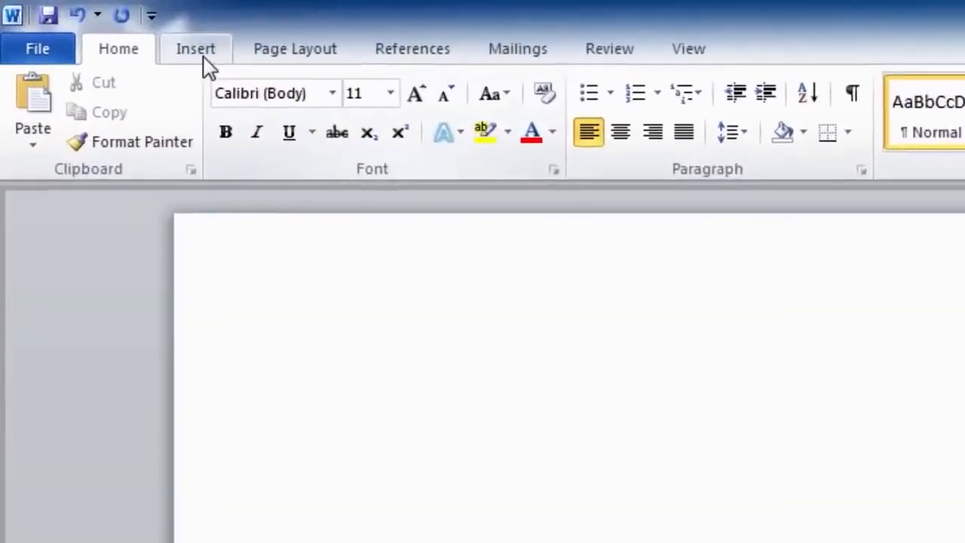
- Open the Table dropdown on the Insert ribbon
left_click(73, 20)
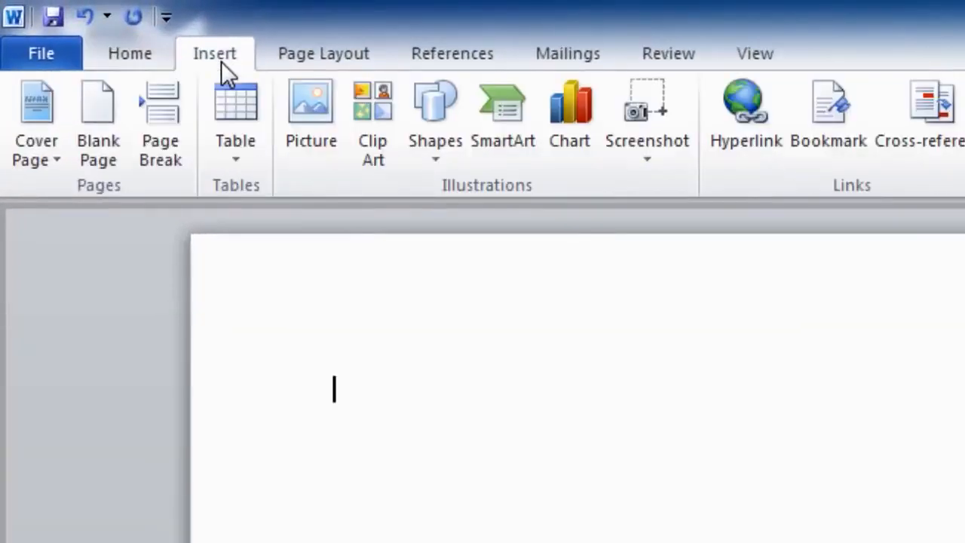
left_click(229, 101)
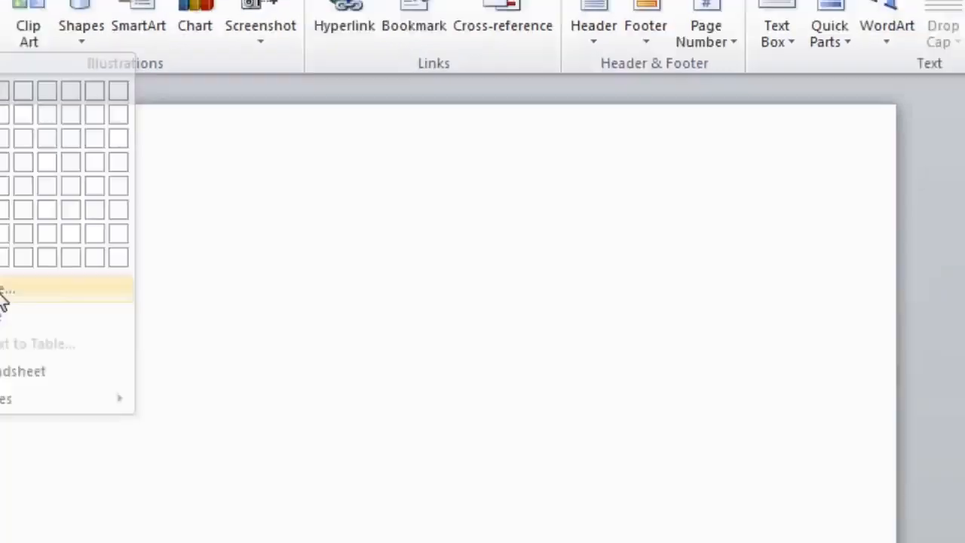
- Insert a blank table with 6 columns and 7 rows via Insert Table
left_click(124, 359)
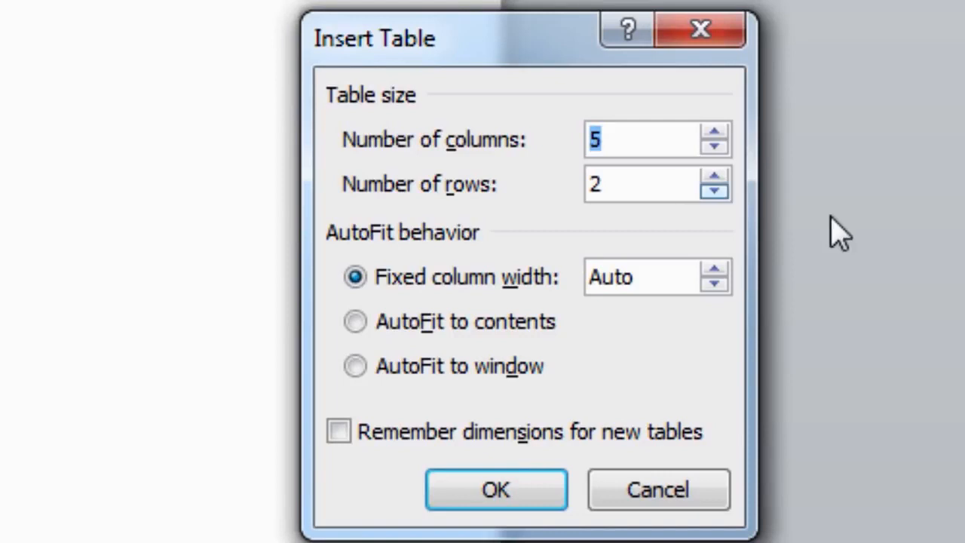
left_click(715, 134)
left_click(715, 178)
left_click(715, 178)
left_click(715, 178)
left_click(715, 178)
left_click(715, 178)
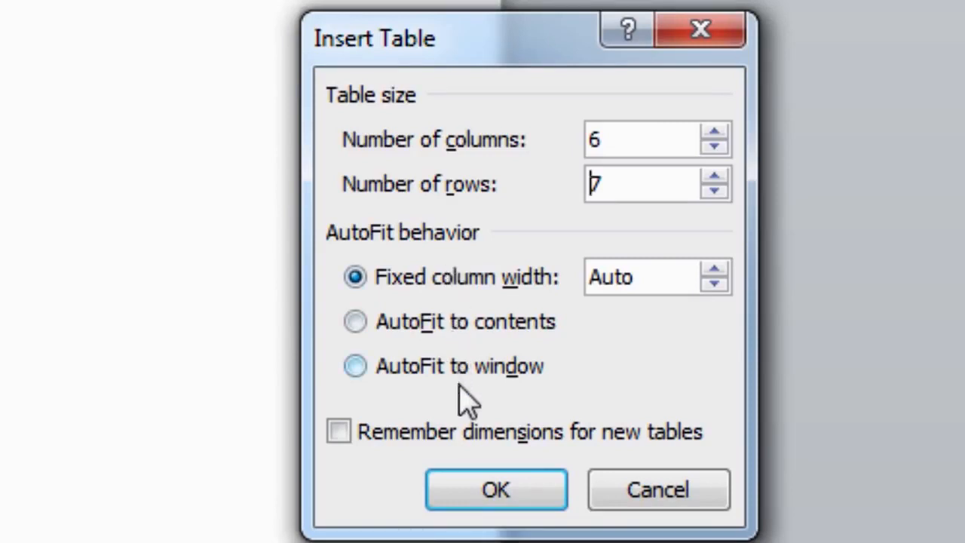
left_click(475, 498)
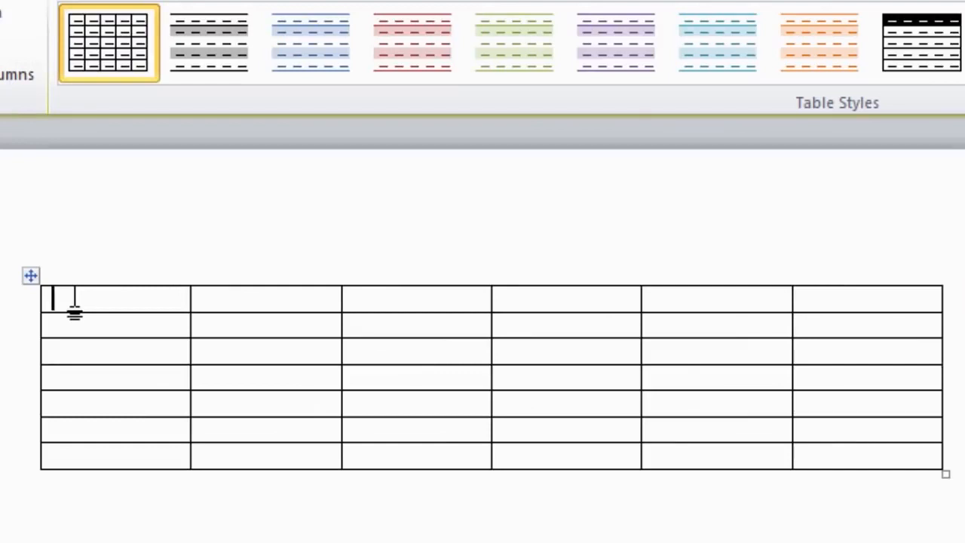
- Type the headings S/No., Name and Address into the first three header cells, fixing the Address typo
type("S/")
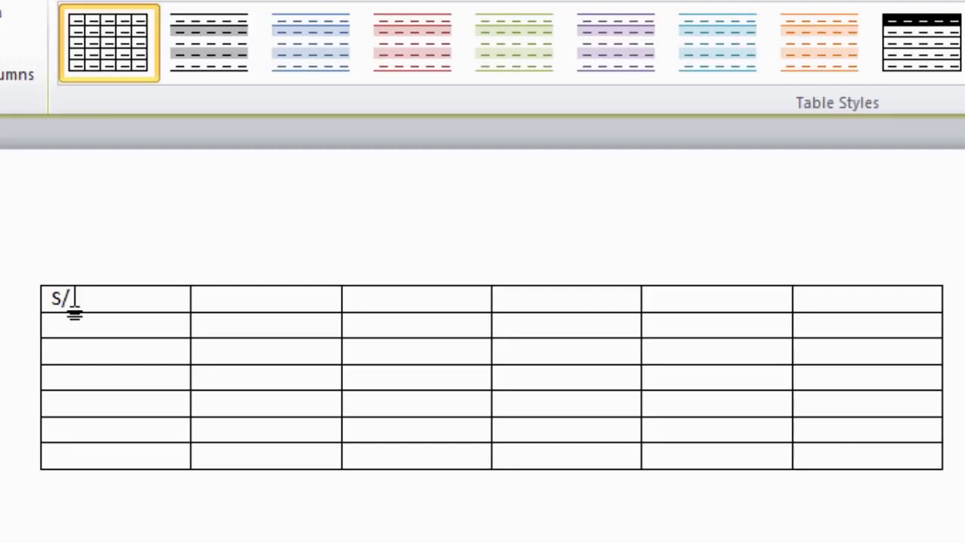
type("No.")
key("Tab")
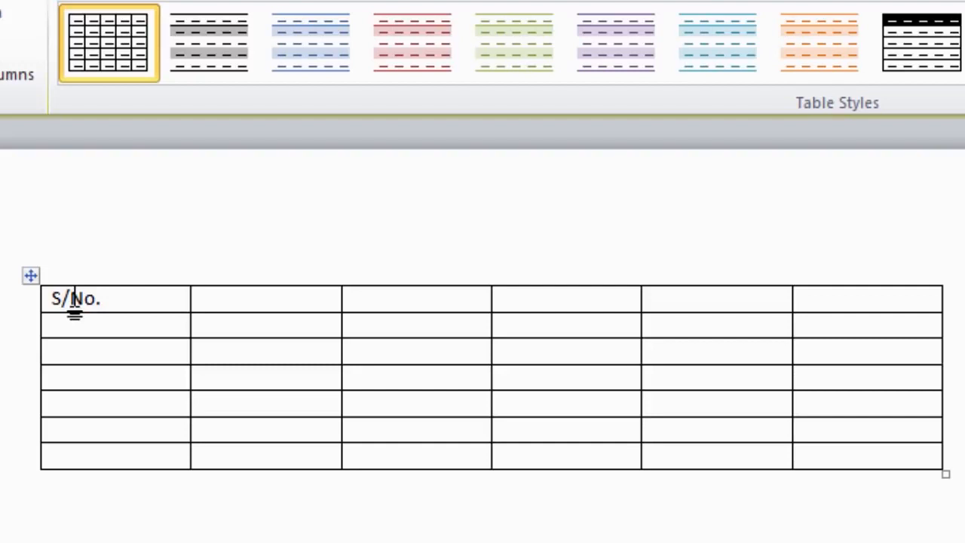
type("Name")
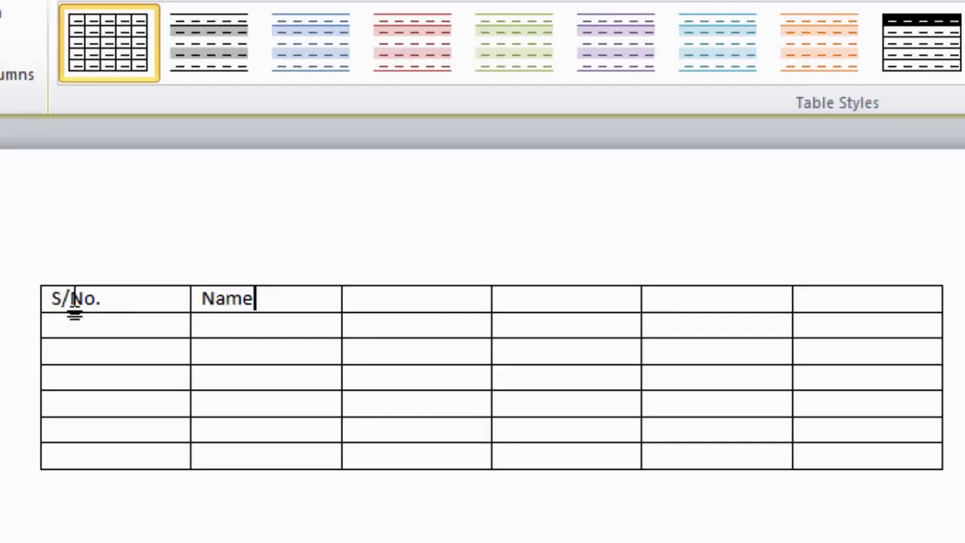
key("Tab")
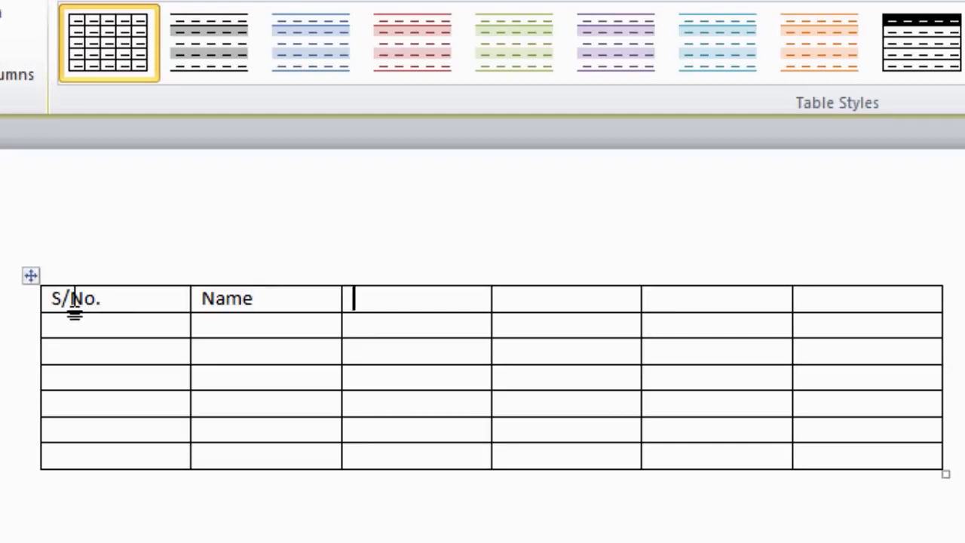
type("Adress")
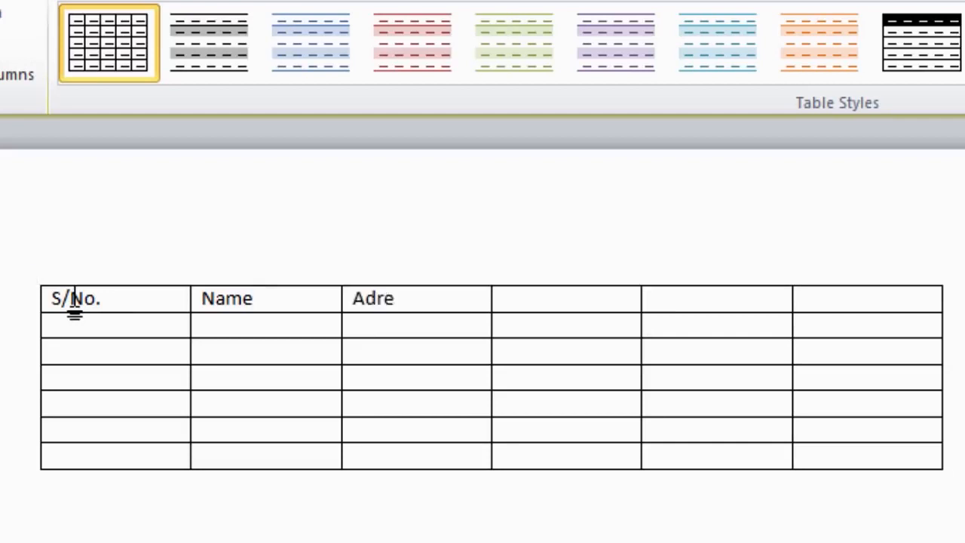
key("Left")
key("Left")
key("Left")
key("Left")
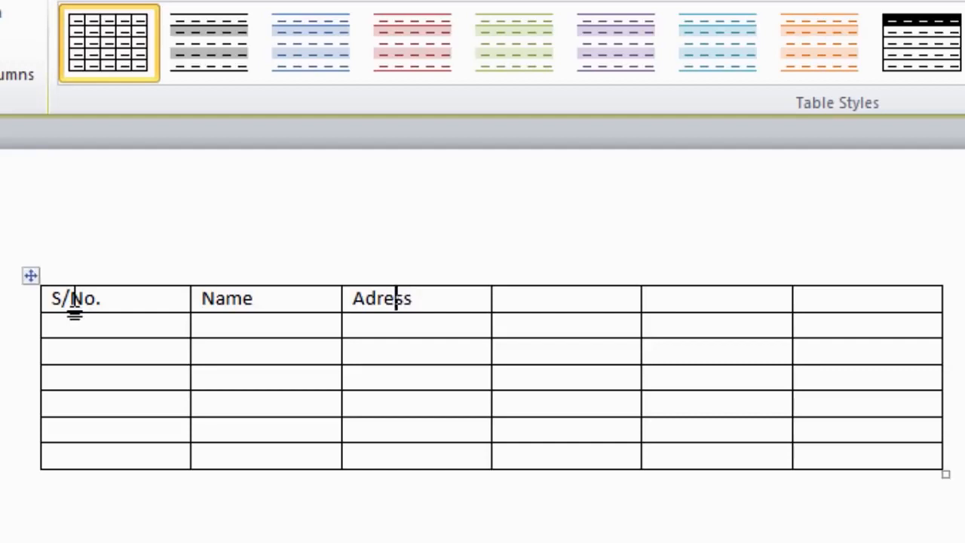
type("d")
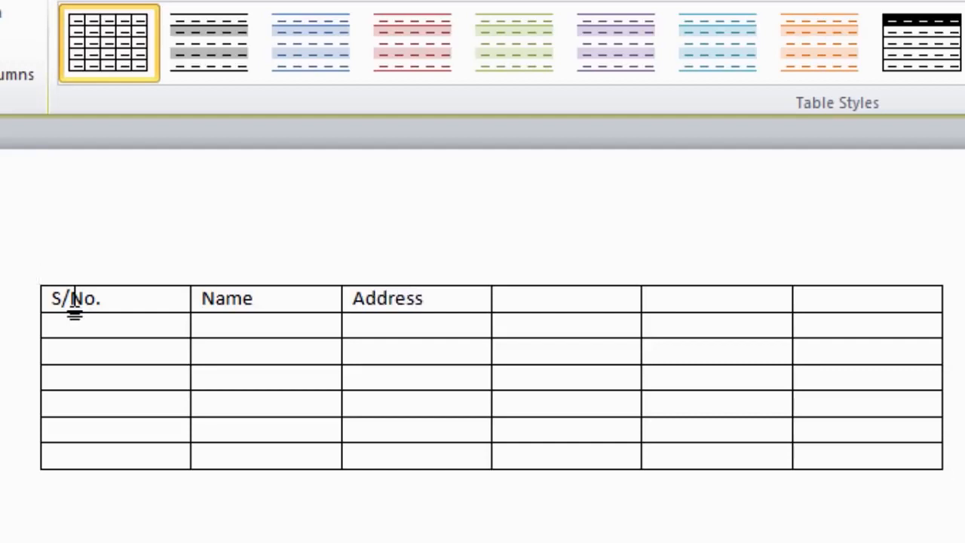
key("Right")
key("Right")
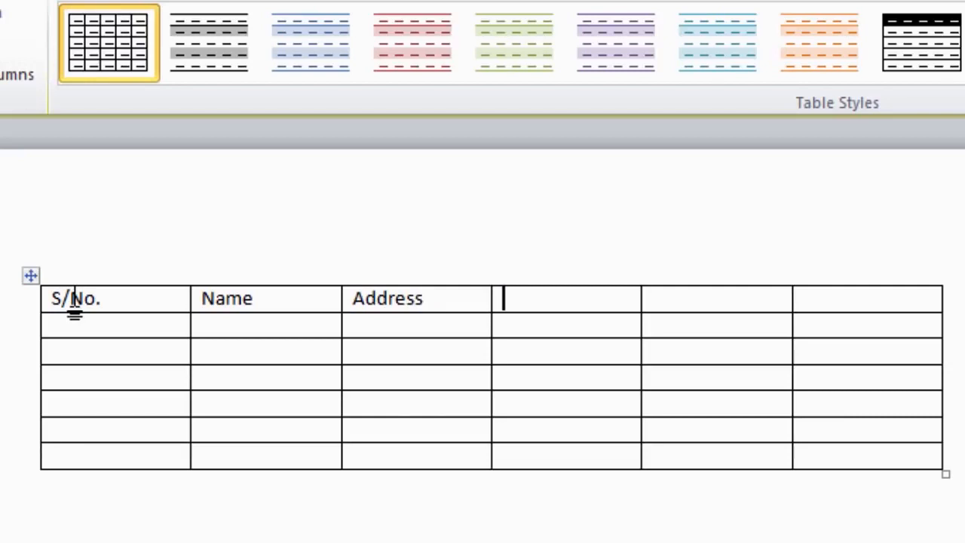
- Add the headings E-mail, Cell No. and Phone No. to the remaining header cells
type("E-mail")
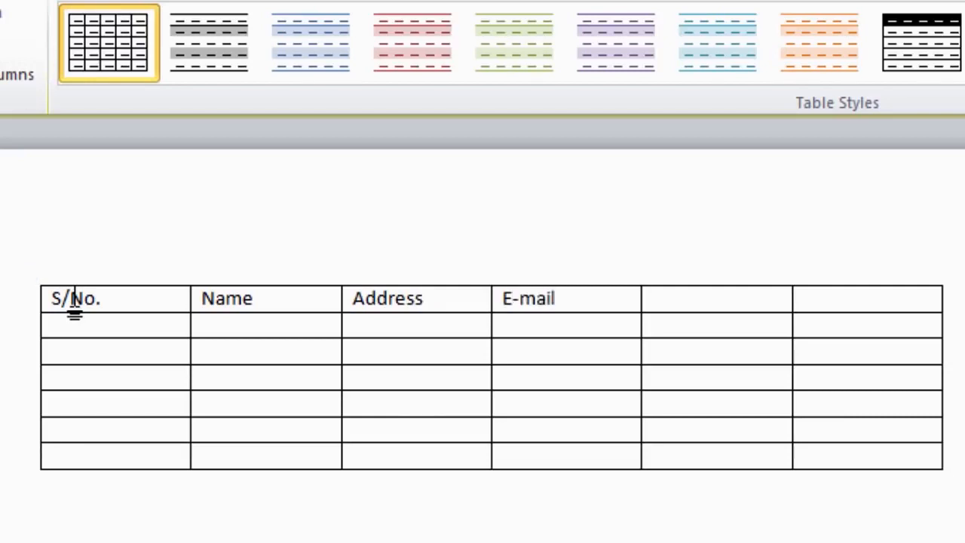
key("Tab")
type("Cell No.")
key("Tab")
type("Phone")
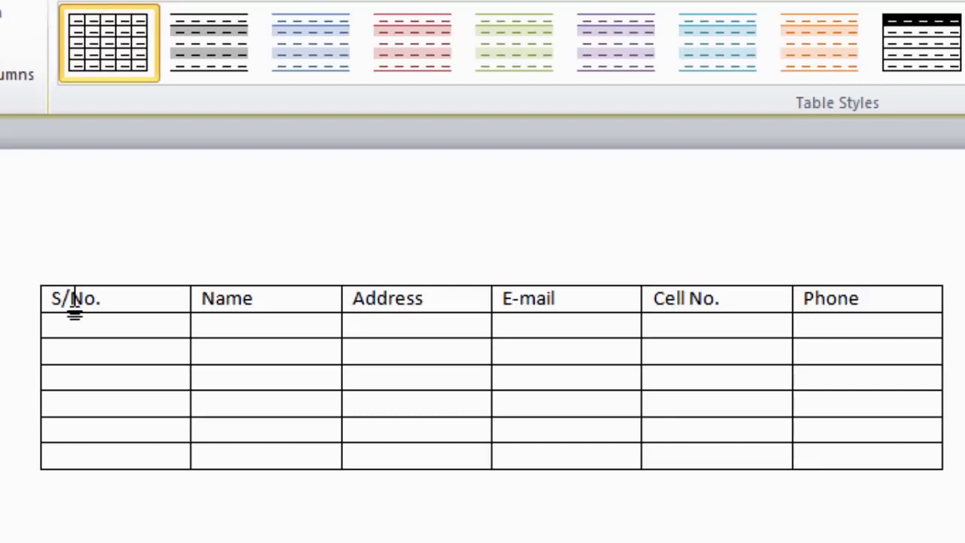
type(" No.")
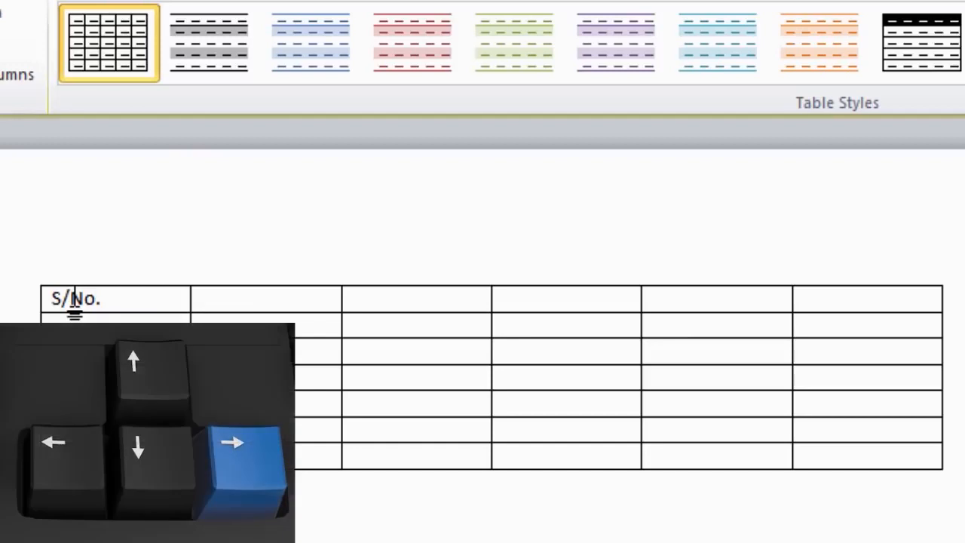
- Enter the Name and Address headings, correcting the misspelled Address
key("Right")
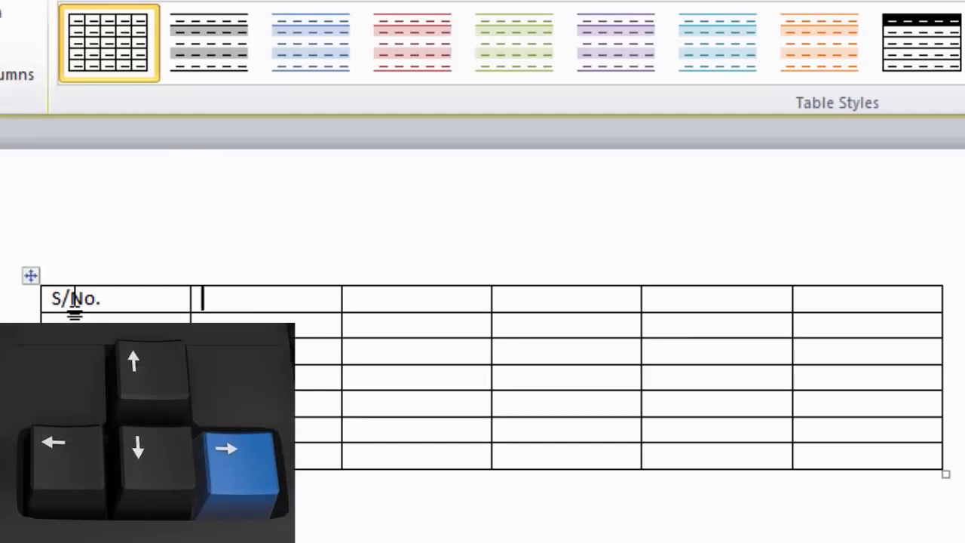
type("Name")
key("Right")
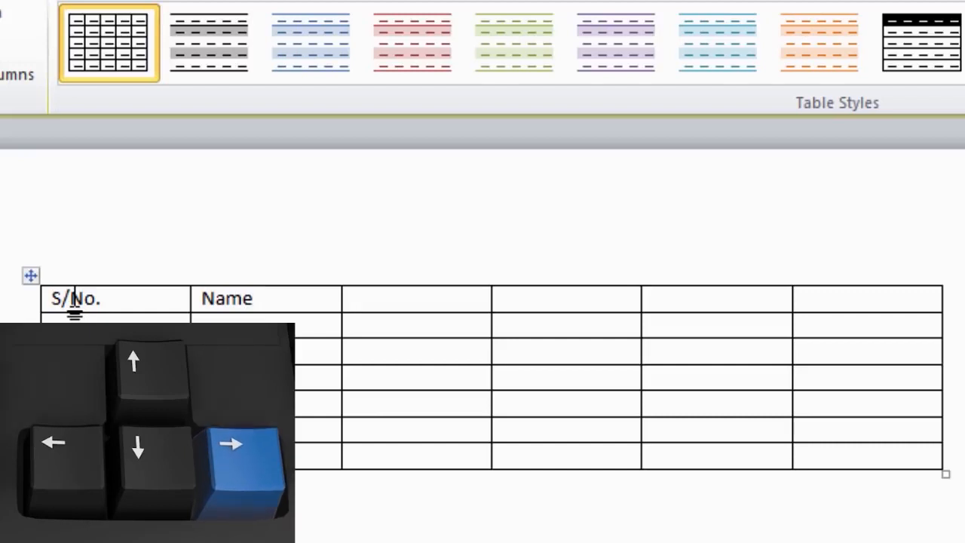
type("Adress")
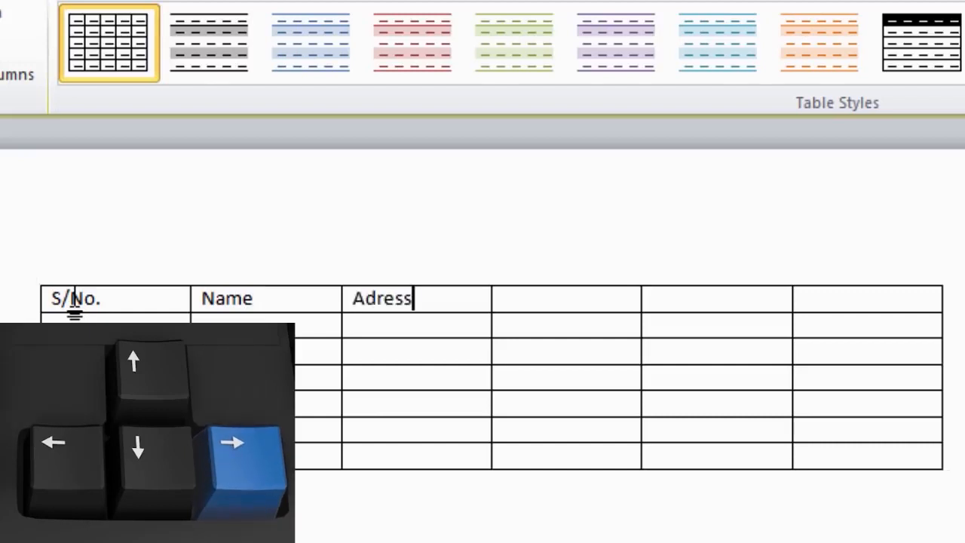
key("Left")
key("Left")
key("Left")
key("Left")
type("d")
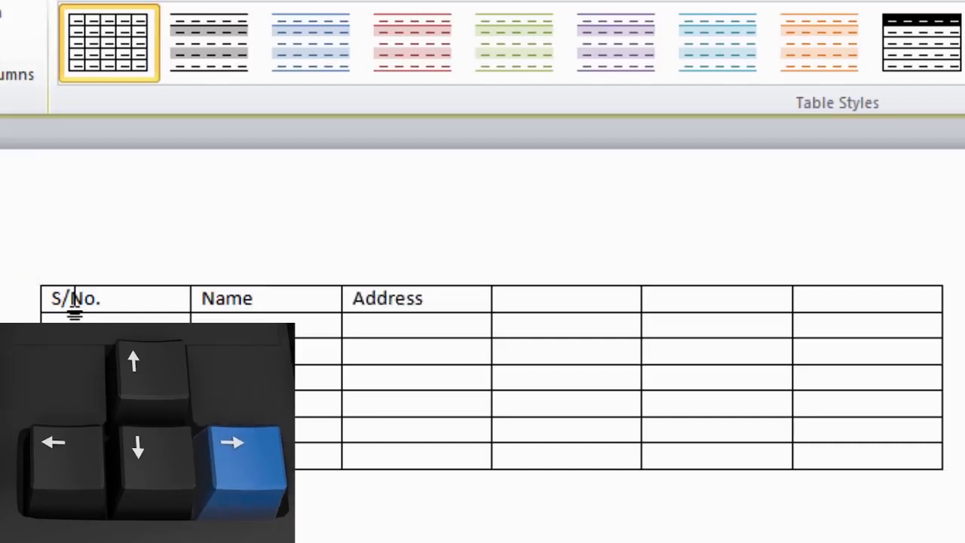
key("Right")
key("Right")
key("Right")
key("Right")
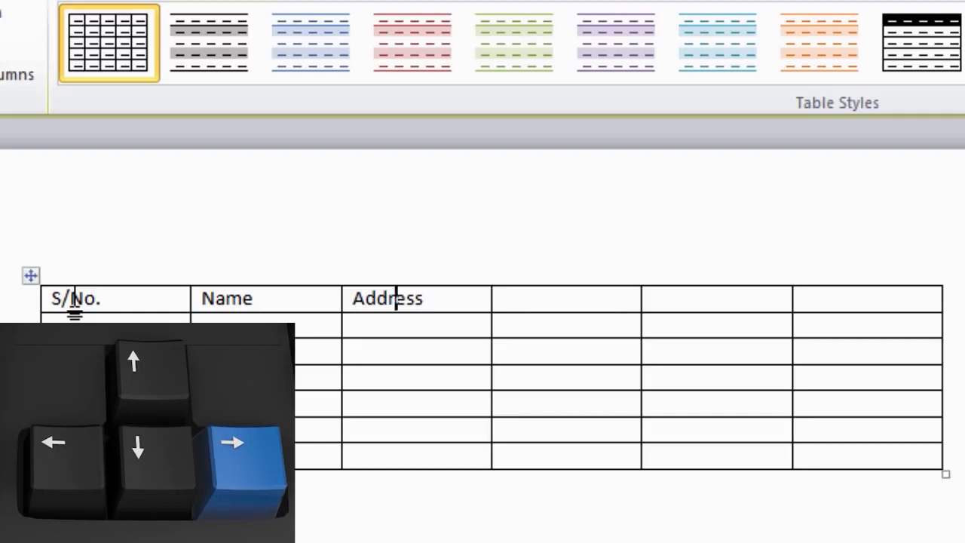
- Enter the E-mail, Cell No. and Phone No. headings in the last three header cells
key("Right")
type("E-")
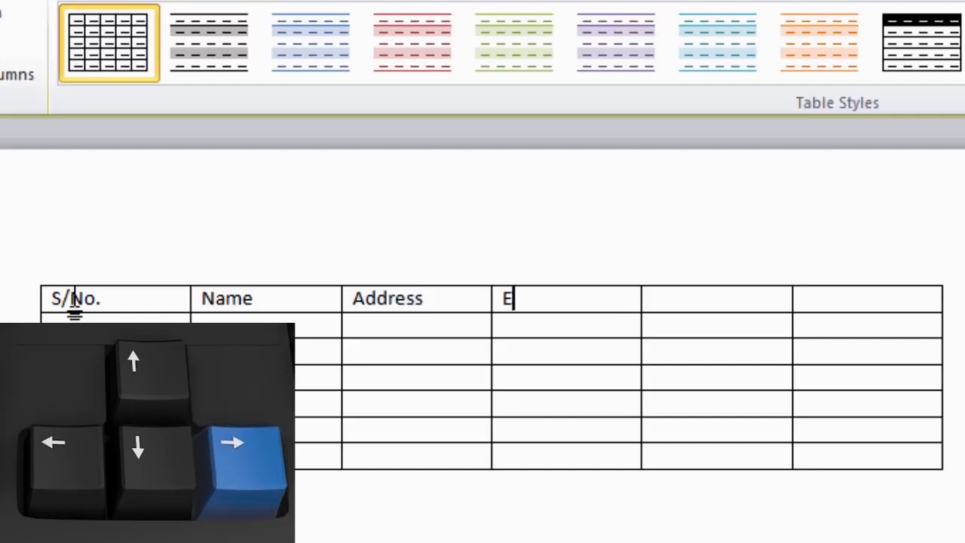
type("mail")
key("Right")
type("Cell No.")
key("Right")
type("Phoe")
key("BackSpace")
type("ne No.")
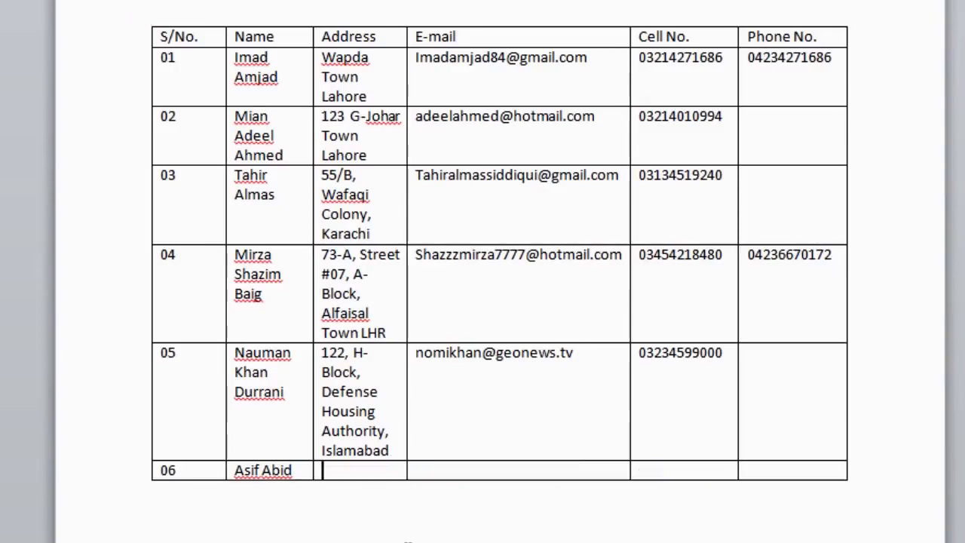
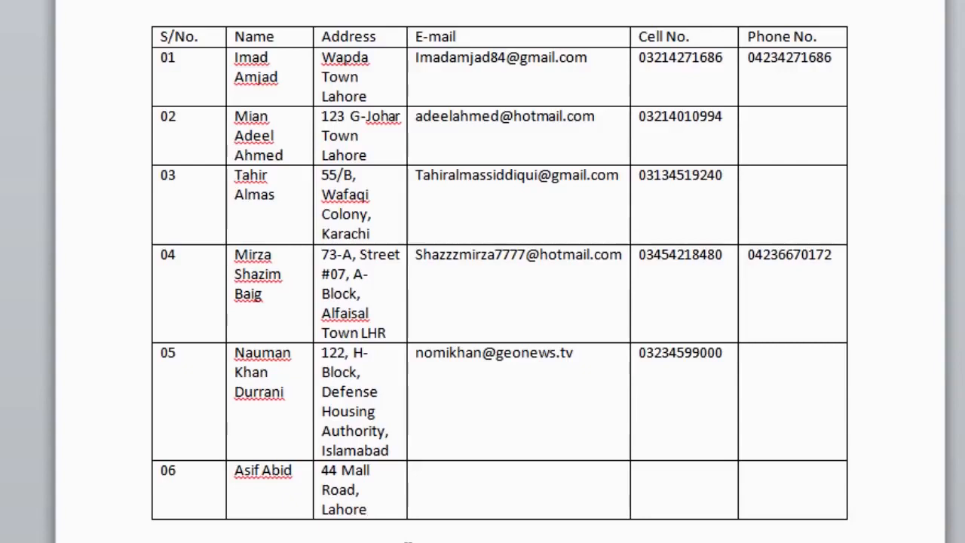
- Fill row 06 with the contact's street address, e-mail address and cell number
key("Tab")
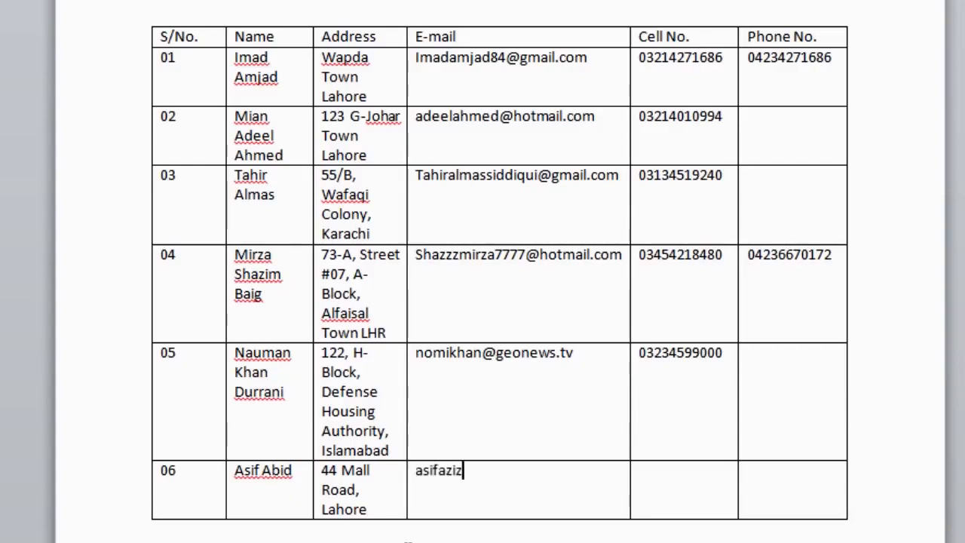
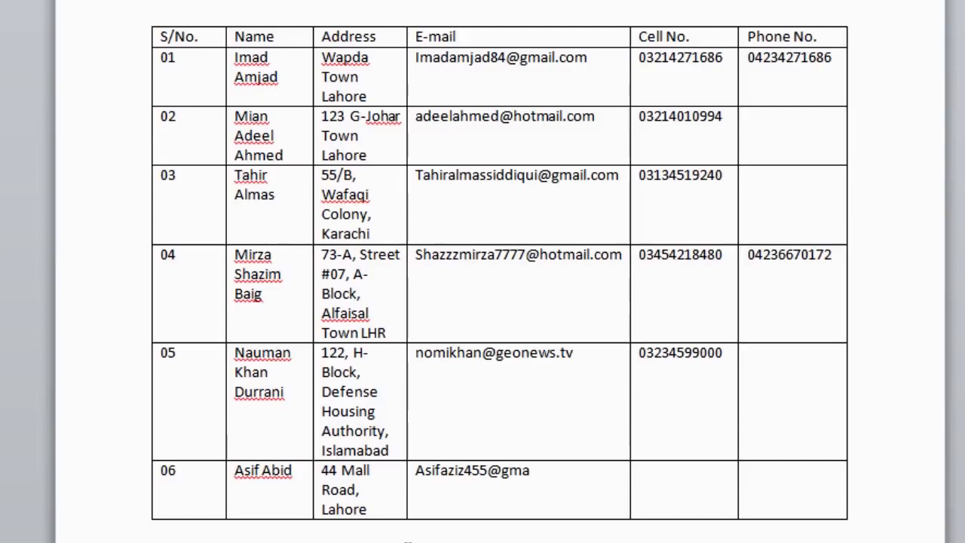
key("Tab")
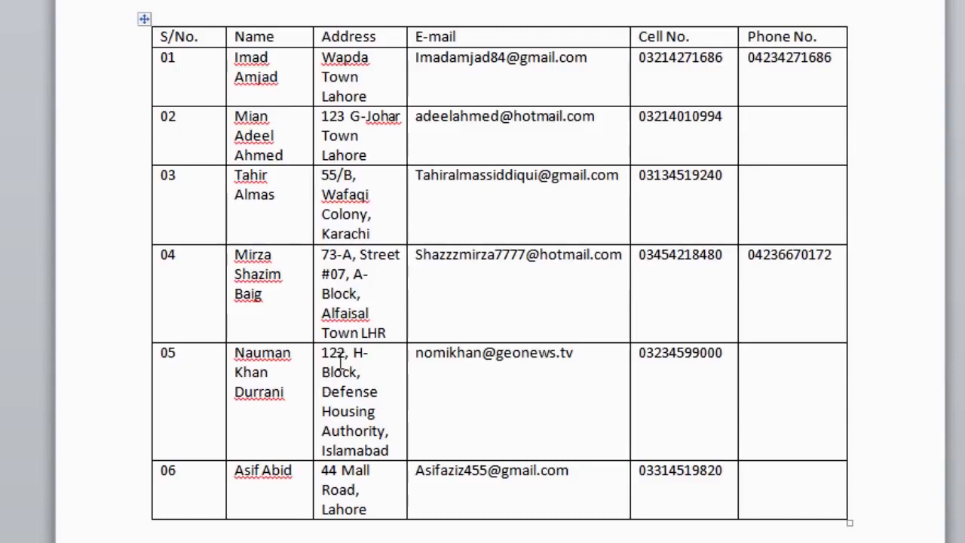
- Delete row 03's old cell number and type the contact's new cell number
left_click_drag(729, 175, 645, 188)
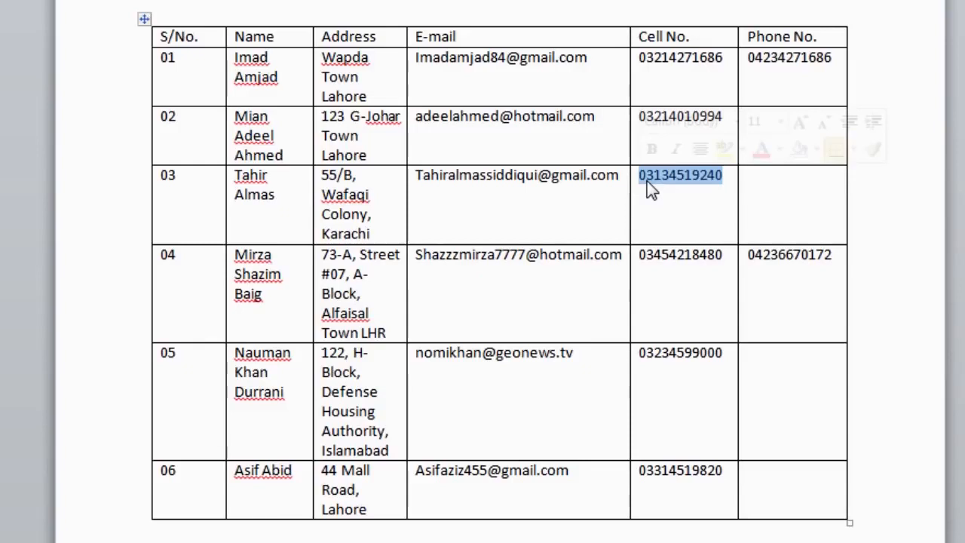
key("Delete")
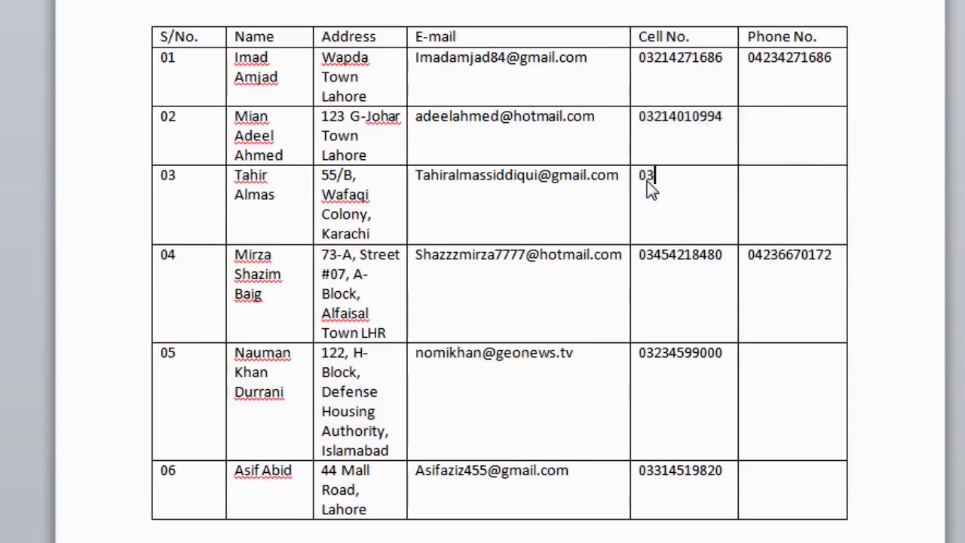
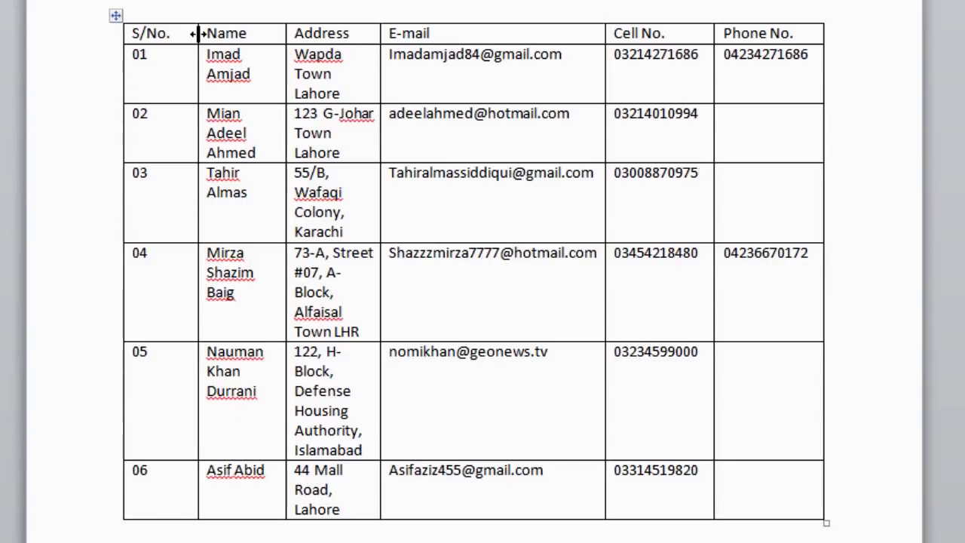
- Drag the S/No.–Name column border left to narrow S/No. and widen Name
left_click_drag(198, 34, 197, 33)
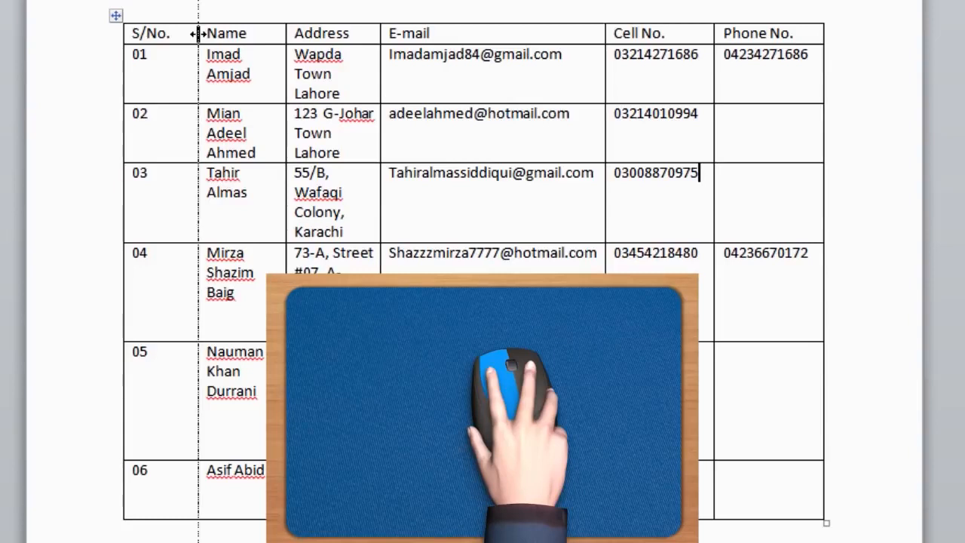
left_click_drag(198, 33, 173, 39)
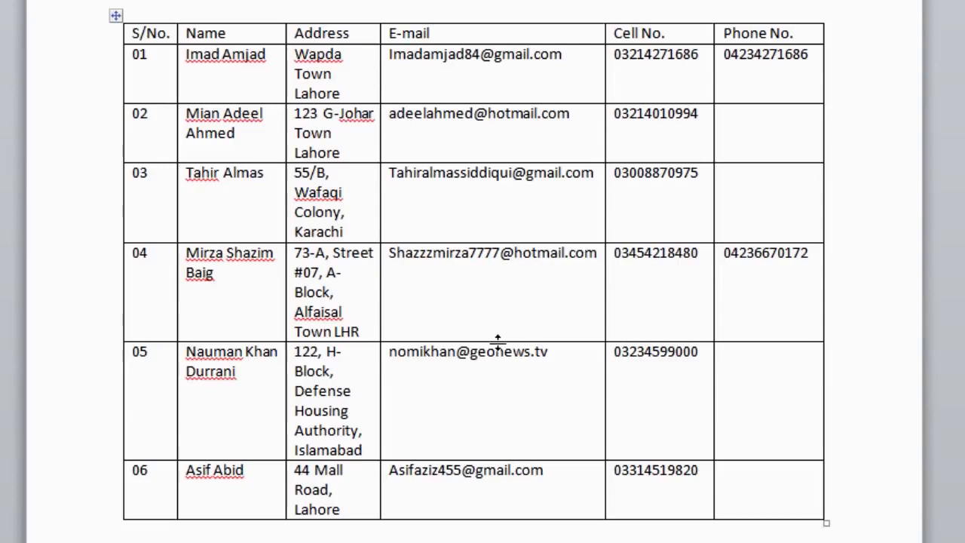
left_click_drag(498, 341, 498, 371)
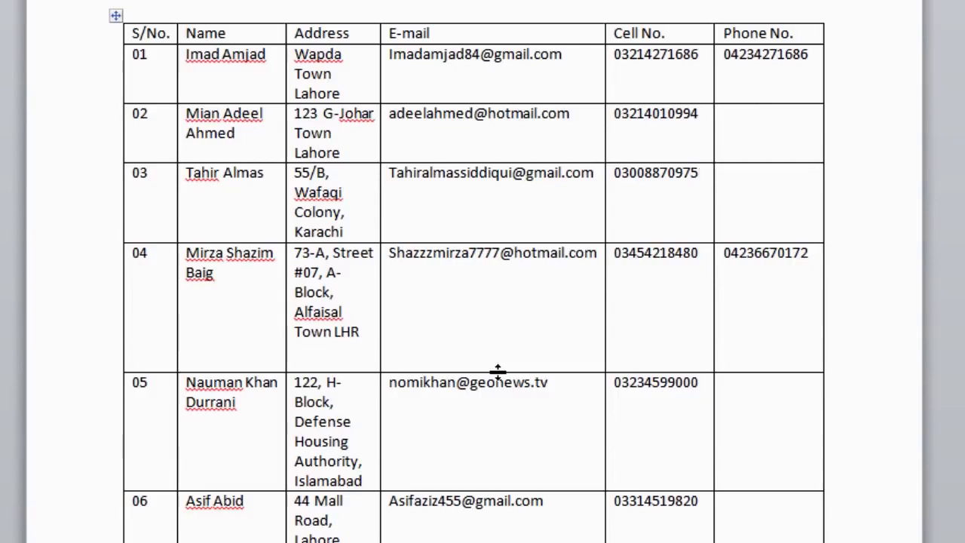
left_click_drag(498, 371, 503, 341)
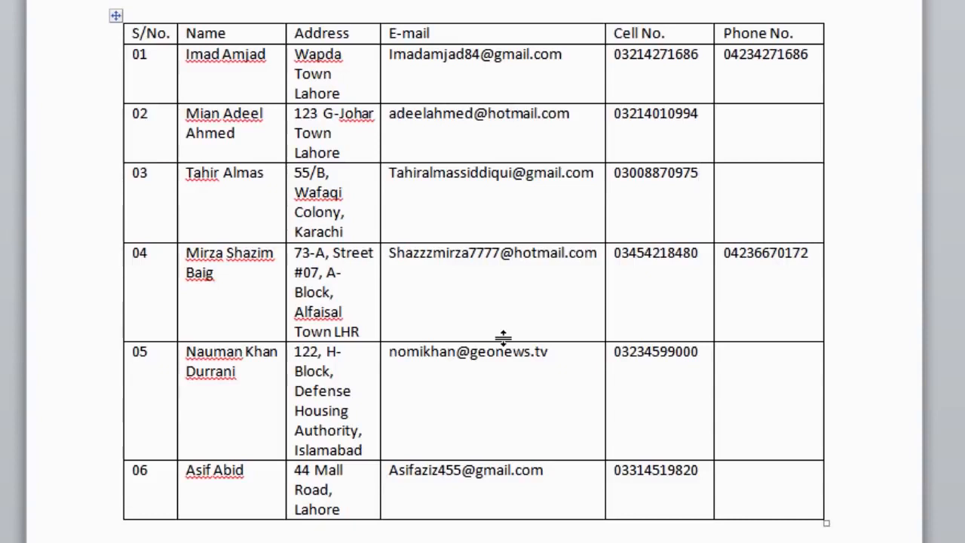
left_click(267, 30)
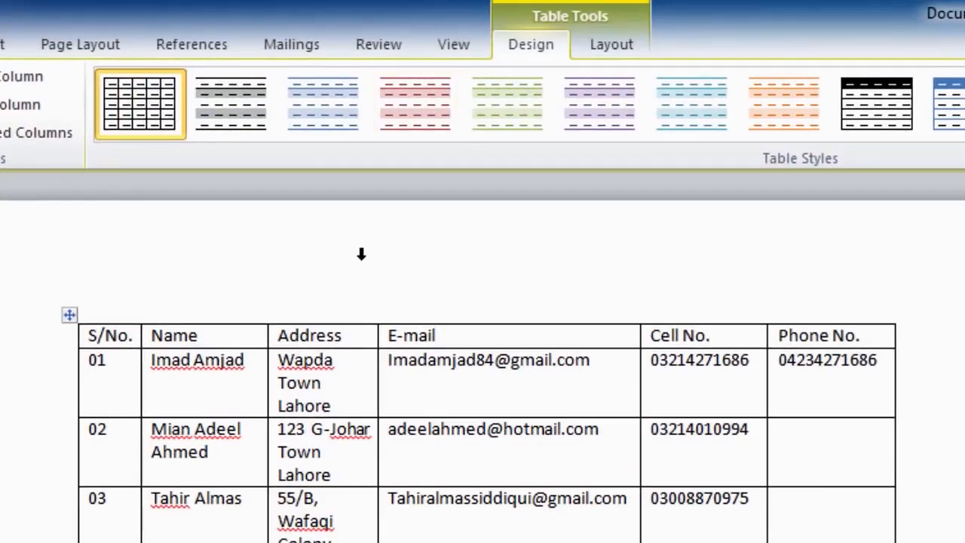
- Insert a blank column to the right of the Name column from Table Tools Layout
left_click(603, 47)
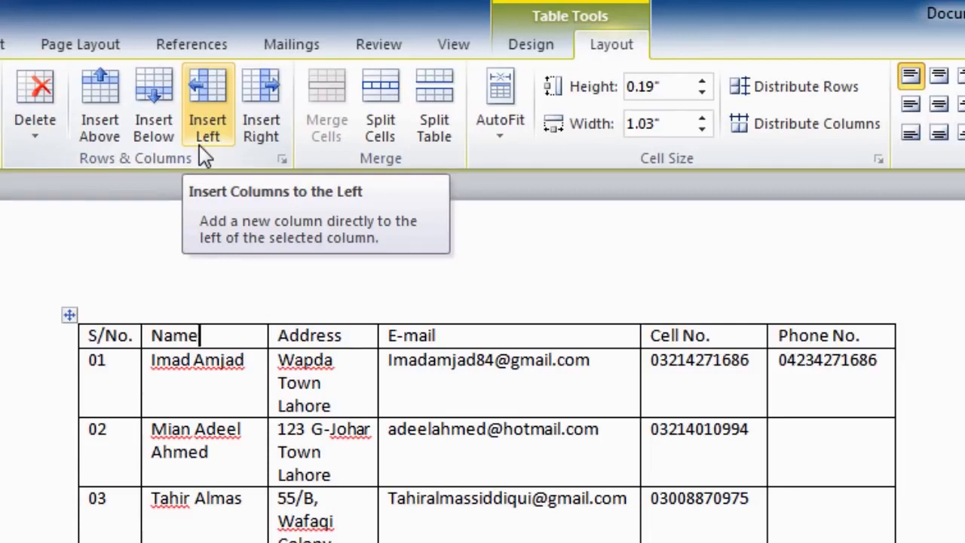
left_click(250, 131)
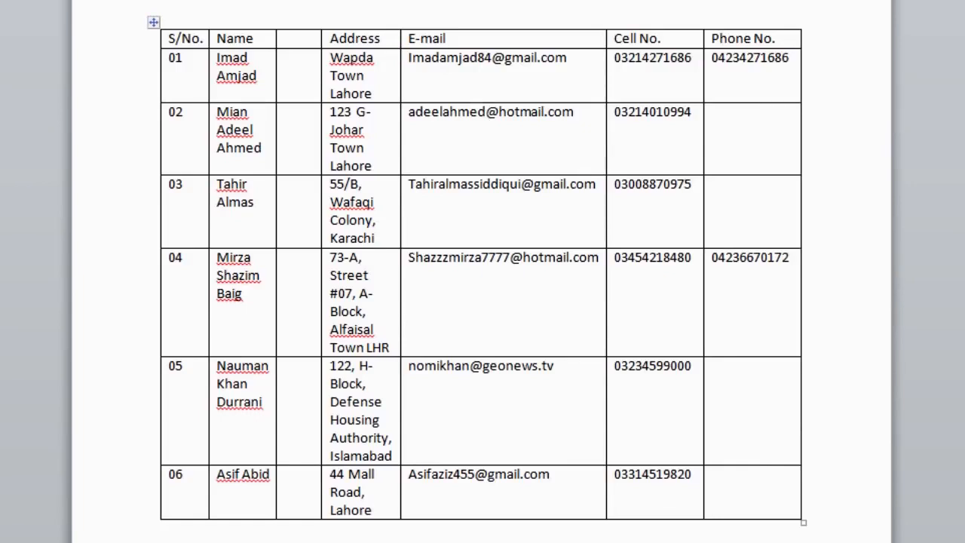
- Insert a blank row below row 03 using Table Tools Layout's Insert Below
left_click(189, 186)
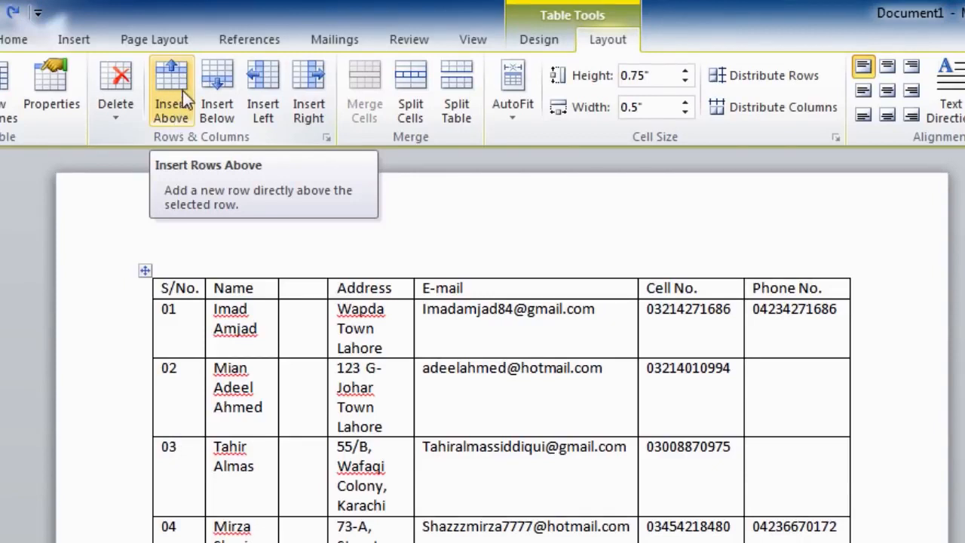
left_click(219, 92)
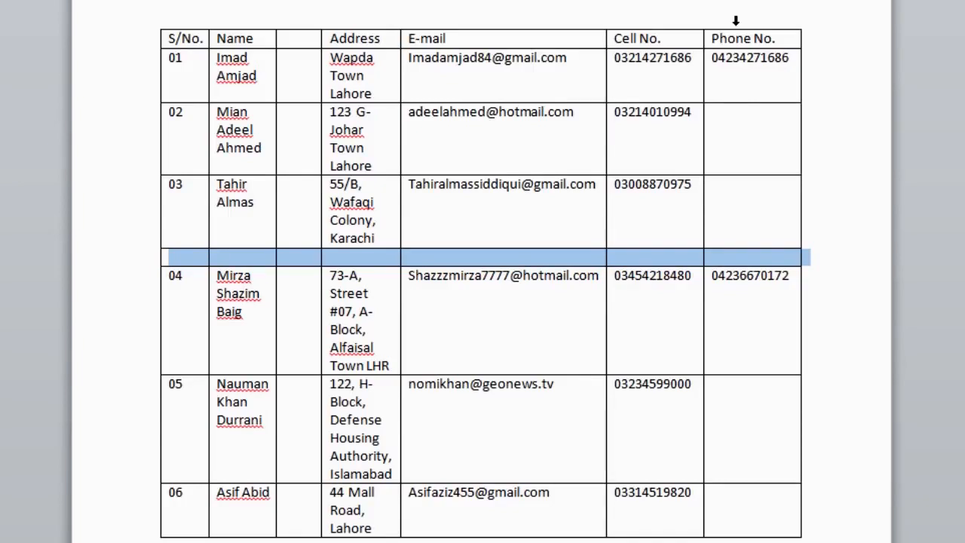
- Select the Phone No. column and delete it from the table
left_click(735, 20)
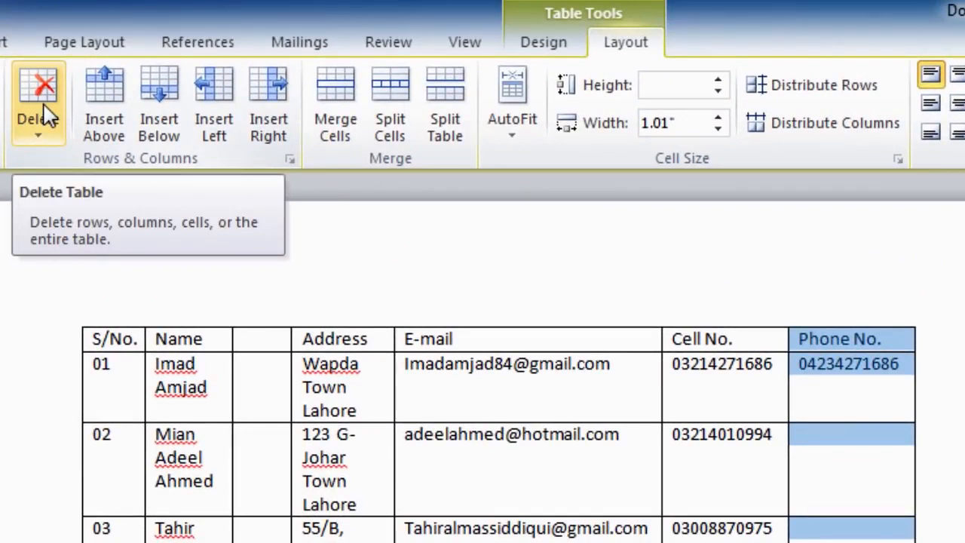
left_click(47, 116)
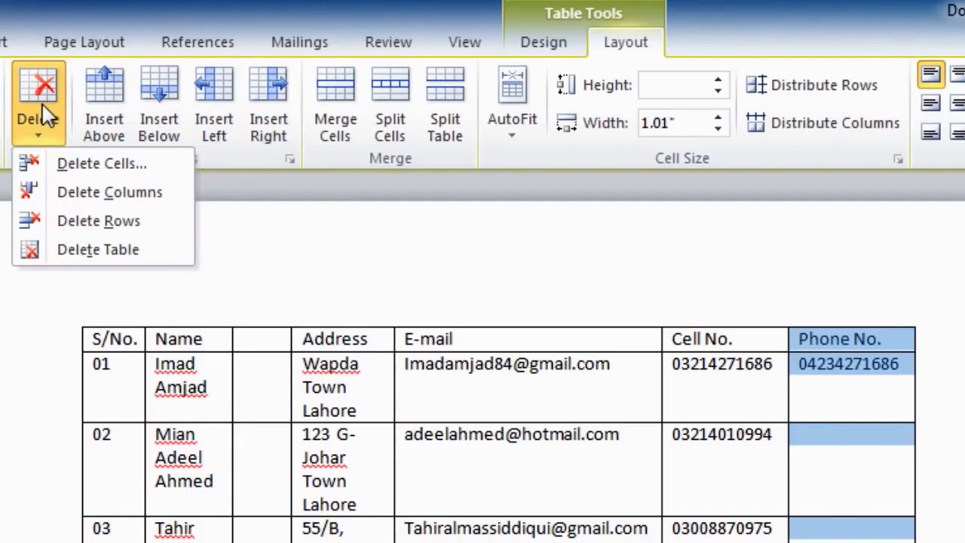
left_click(68, 194)
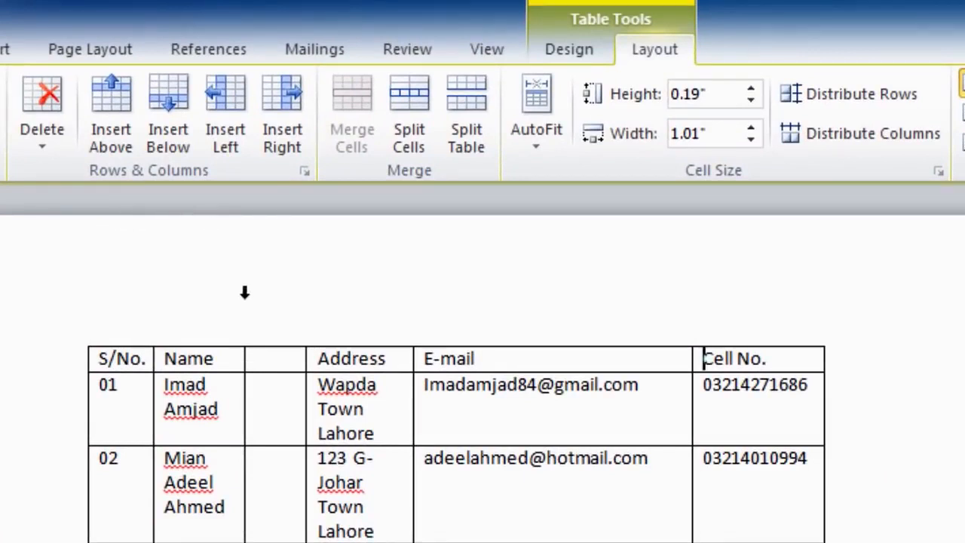
- Select the S/No., Name and blank columns and delete them so Address comes first
left_click(130, 322)
left_click_drag(131, 321, 273, 330)
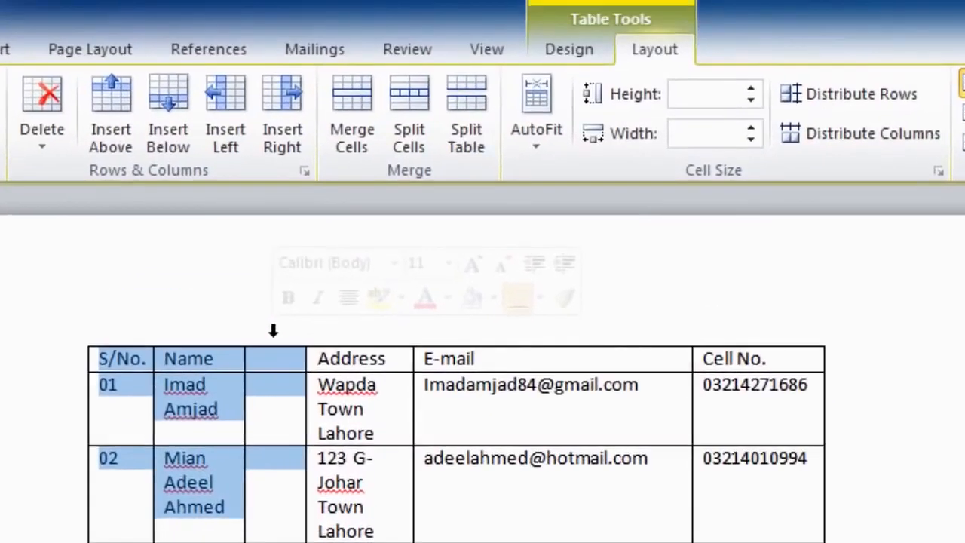
left_click(48, 104)
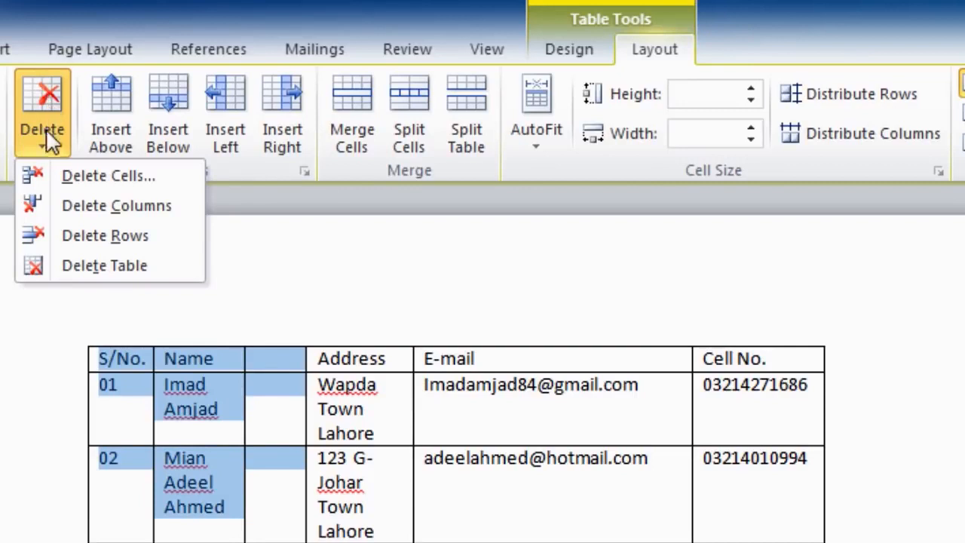
left_click(64, 211)
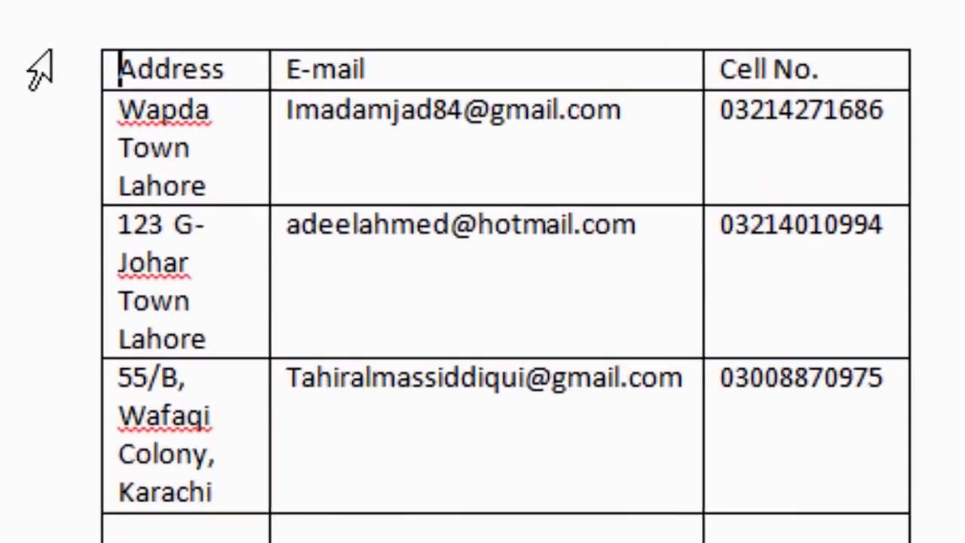
- Select table rows 2 through 4, including the blank row, and delete them
left_click(77, 290)
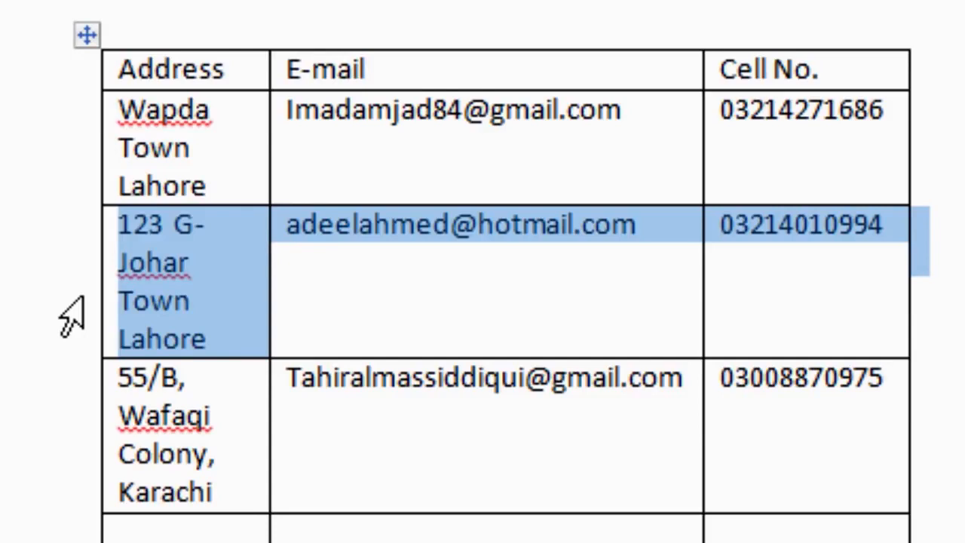
left_click_drag(72, 317, 80, 542)
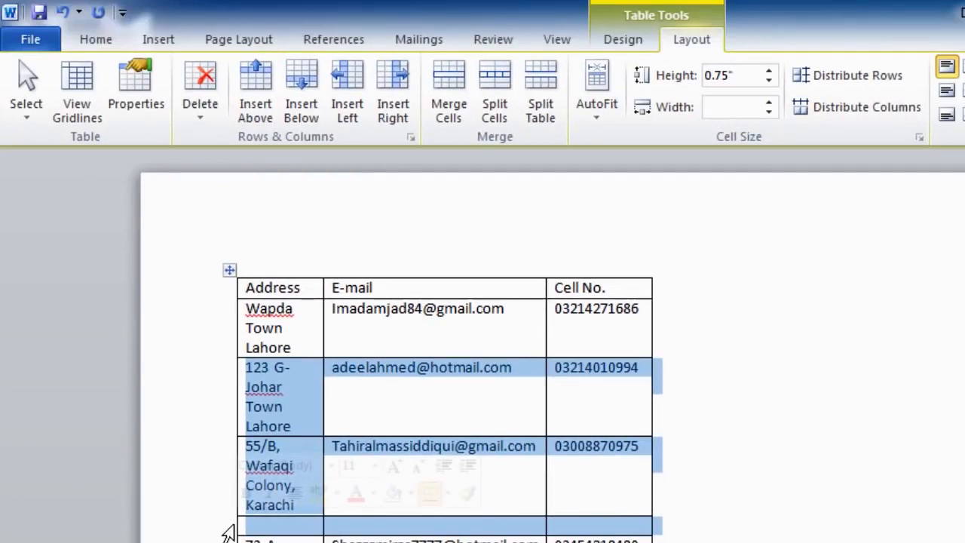
left_click(205, 113)
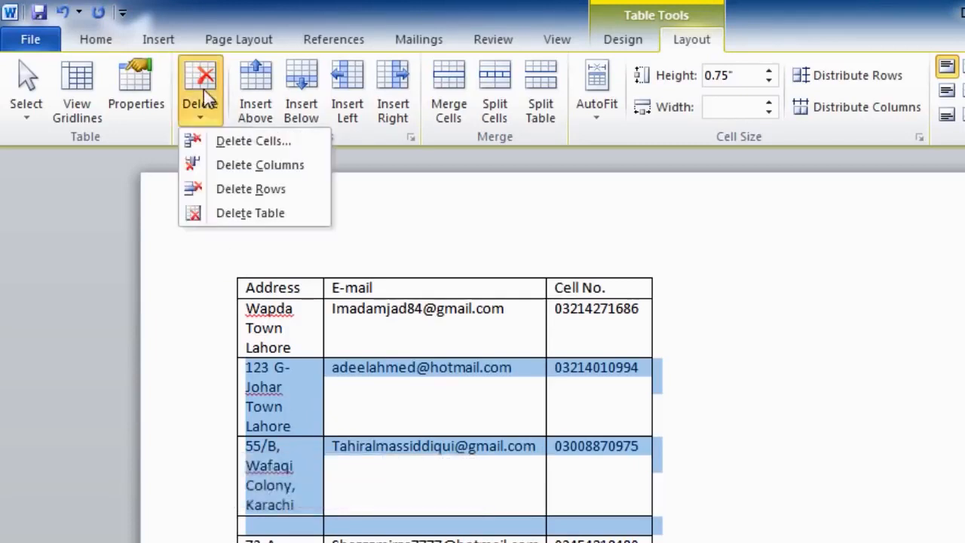
left_click(226, 190)
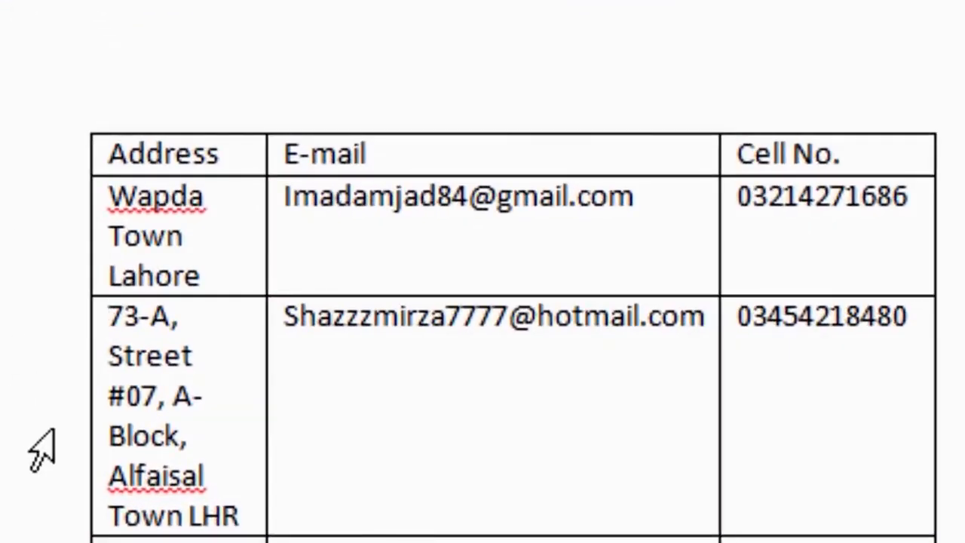
- Select the remaining second data row and delete it with Shift+Delete
left_click(41, 452)
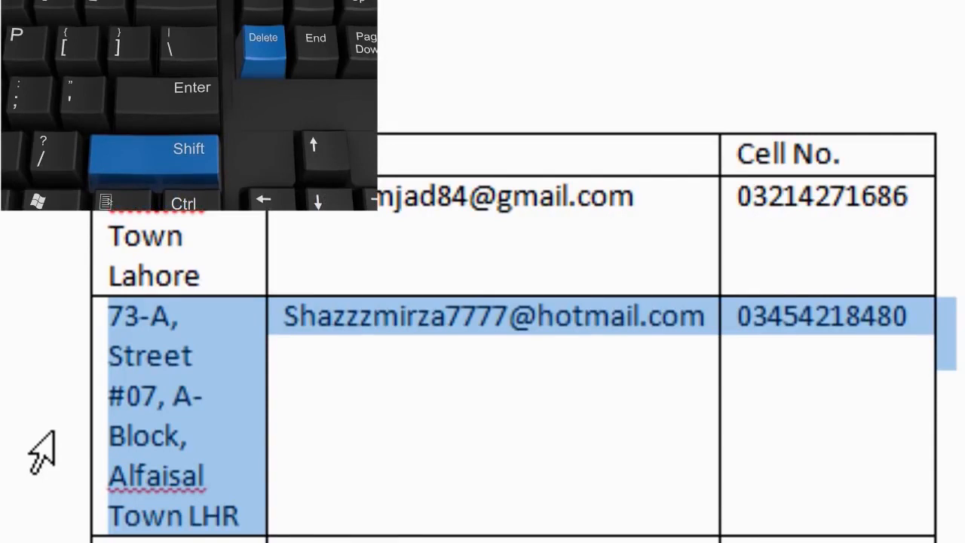
key("shift+Delete")
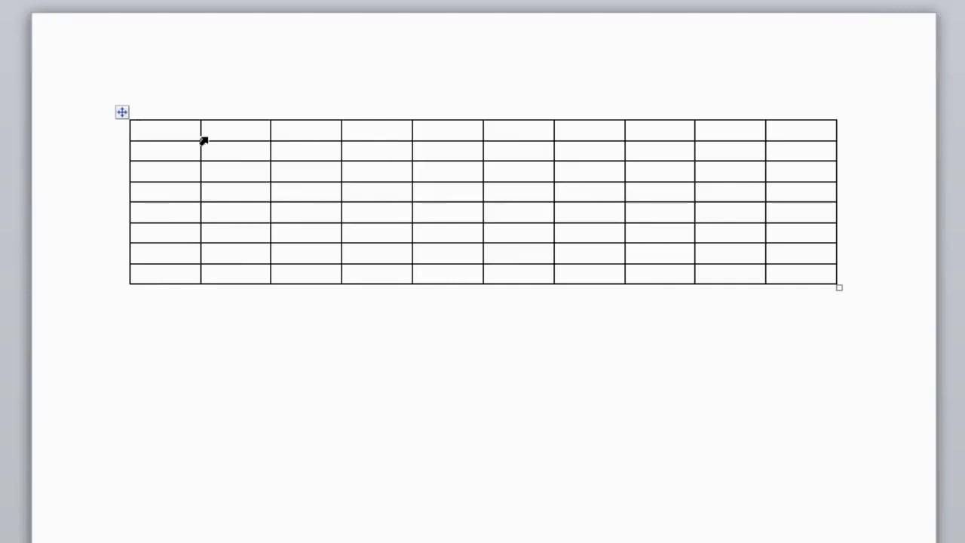
- Drag the row borders down to make the rows taller, then select the whole table
left_click_drag(187, 142, 181, 524)
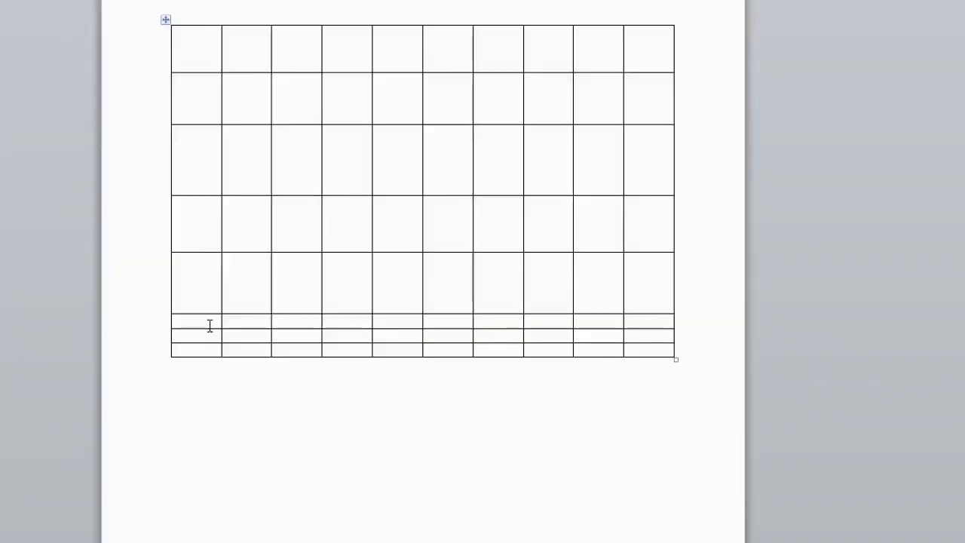
left_click_drag(210, 328, 221, 531)
left_click(210, 385)
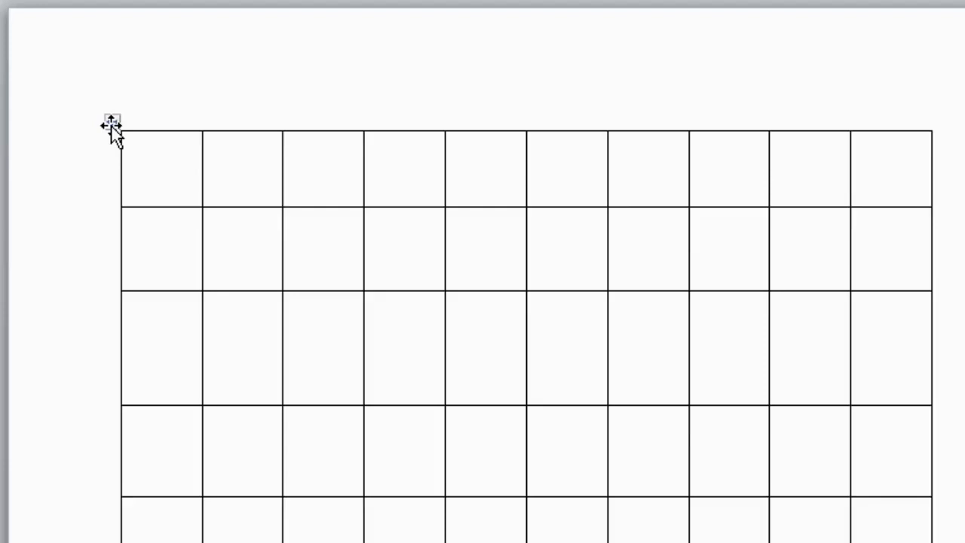
left_click(111, 123)
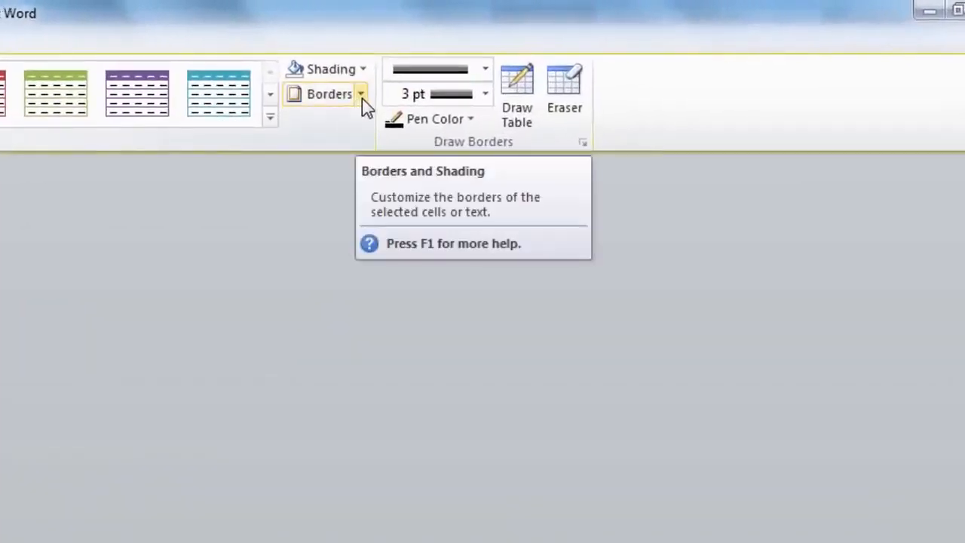
- Open the Borders and Shading dialog for the whole table from the Borders dropdown
left_click(362, 94)
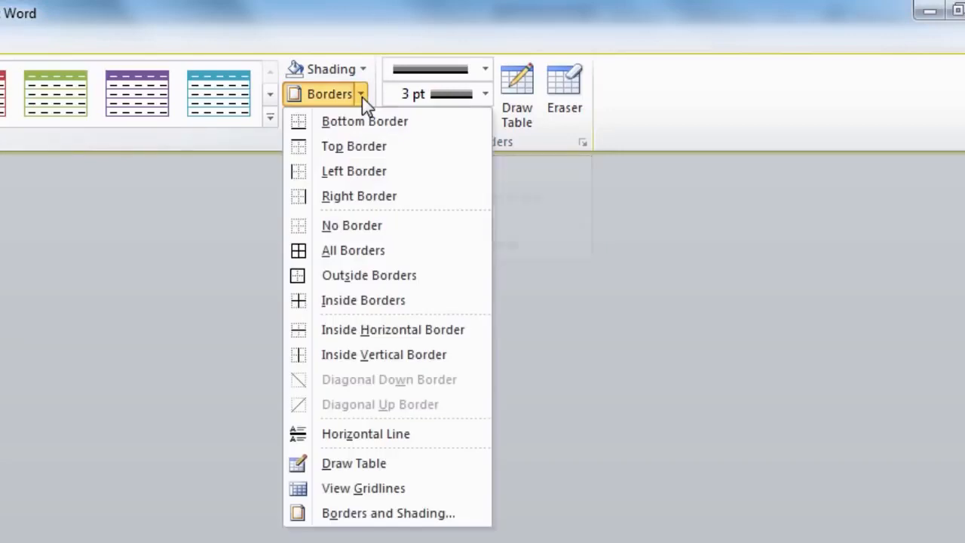
left_click(385, 514)
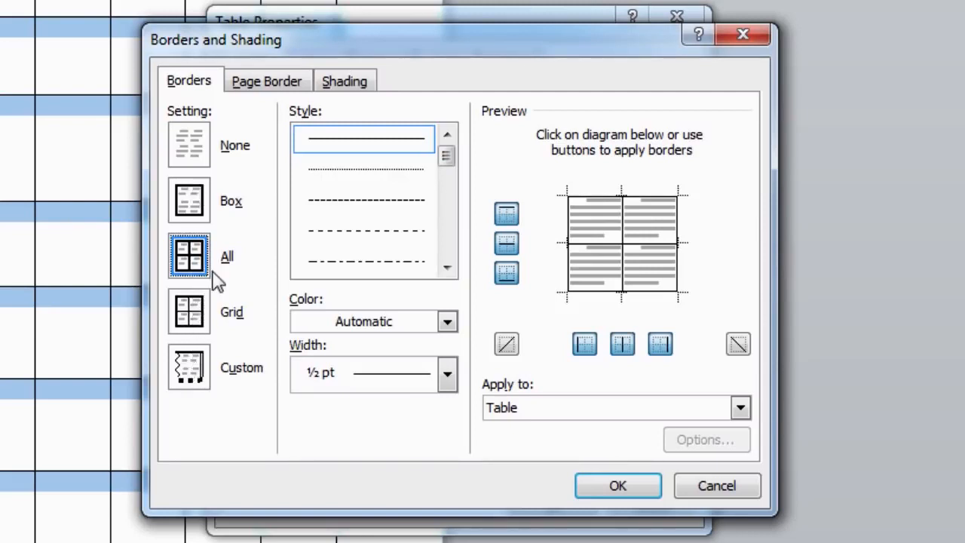
- Switch the border setting to All so every cell line gets a border
left_click(195, 215)
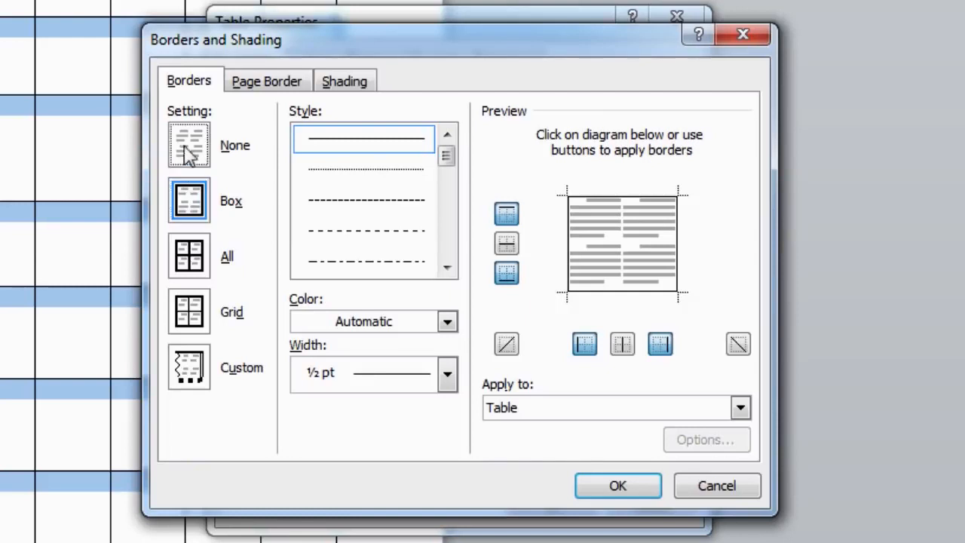
left_click(189, 147)
left_click(194, 257)
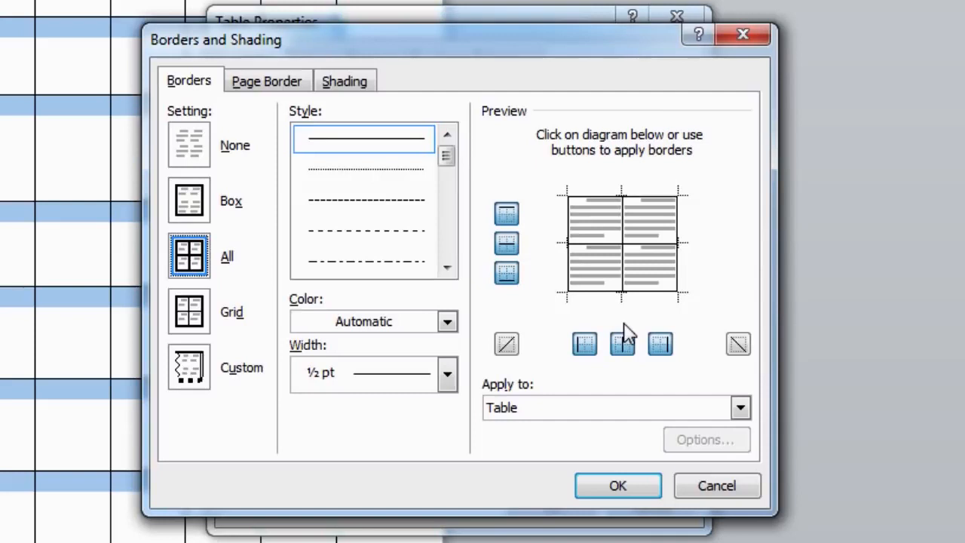
- Browse the dotted, dashed and dash-dot line styles before settling on a border style
left_click(431, 168)
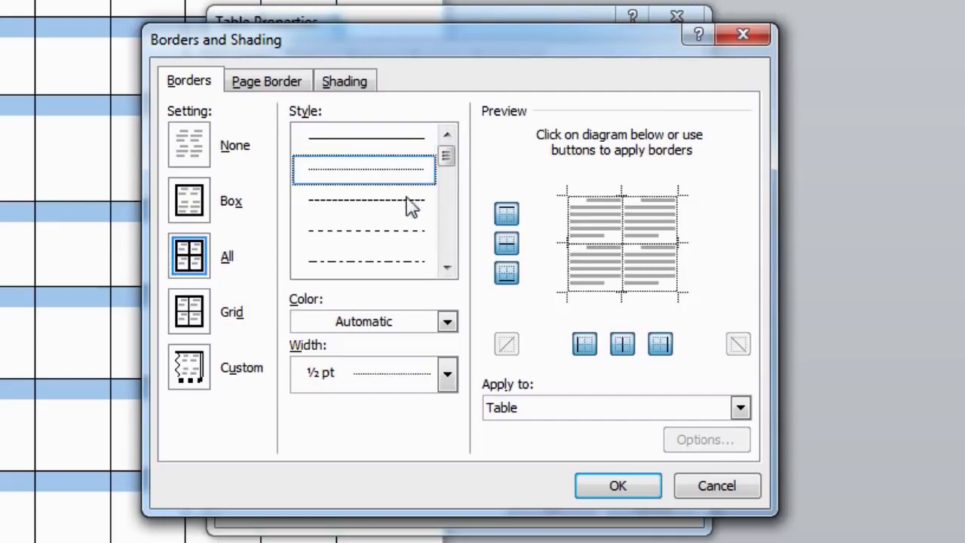
left_click(407, 213)
left_click(402, 231)
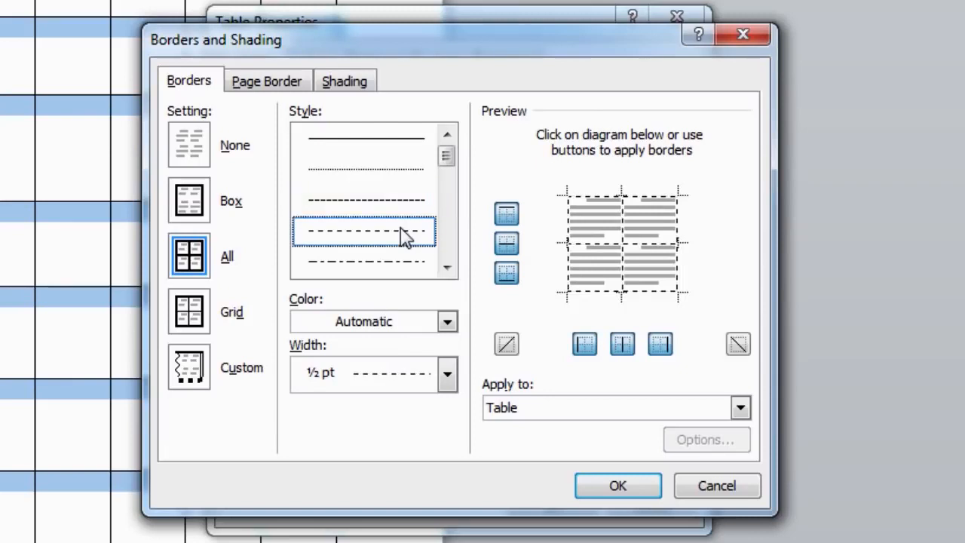
left_click(402, 267)
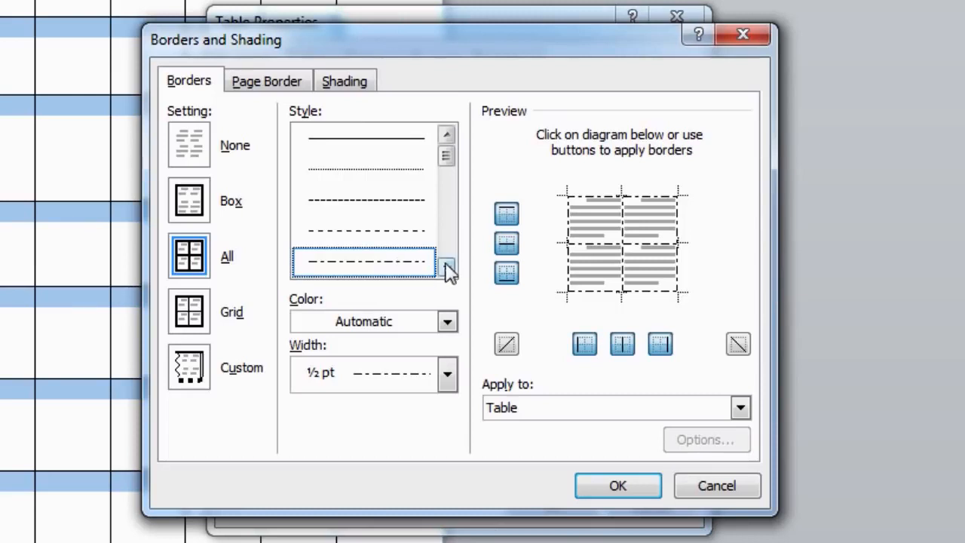
key("Down")
key("Down")
key("Down")
key("Down")
key("Down")
key("Down")
key("Down")
key("Down")
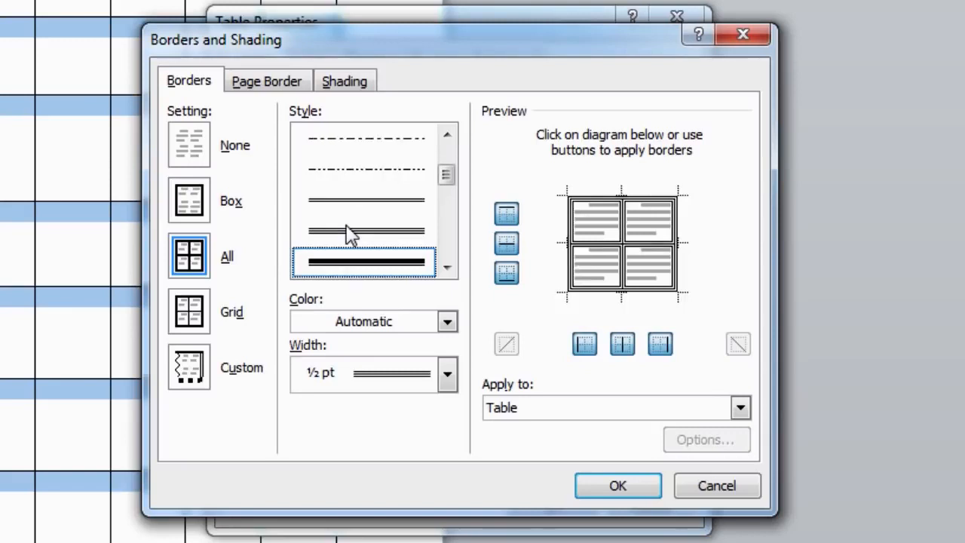
key("Up")
key("Up")
key("Up")
key("Up")
key("Up")
key("Up")
key("Up")
key("Up")
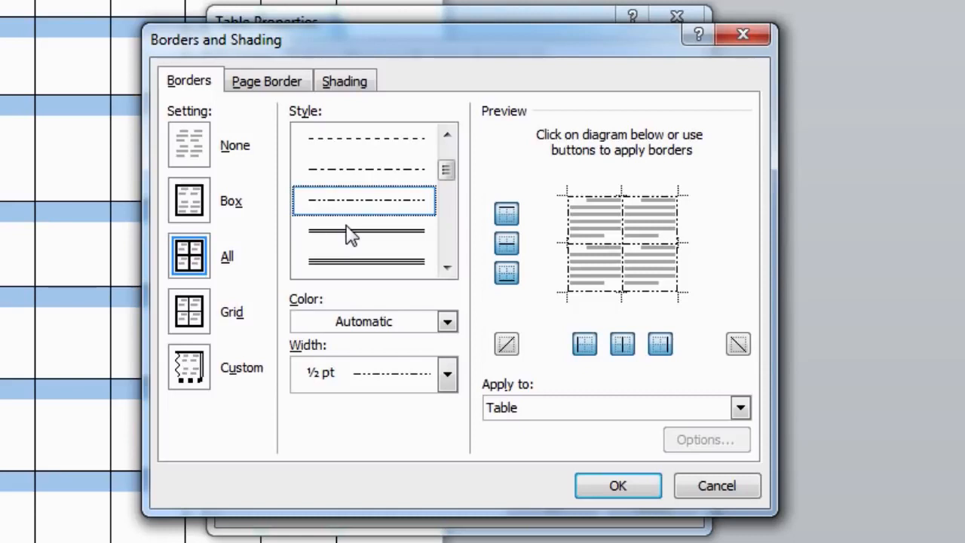
left_click(382, 160)
left_click(381, 141)
left_click(386, 208)
left_click(388, 248)
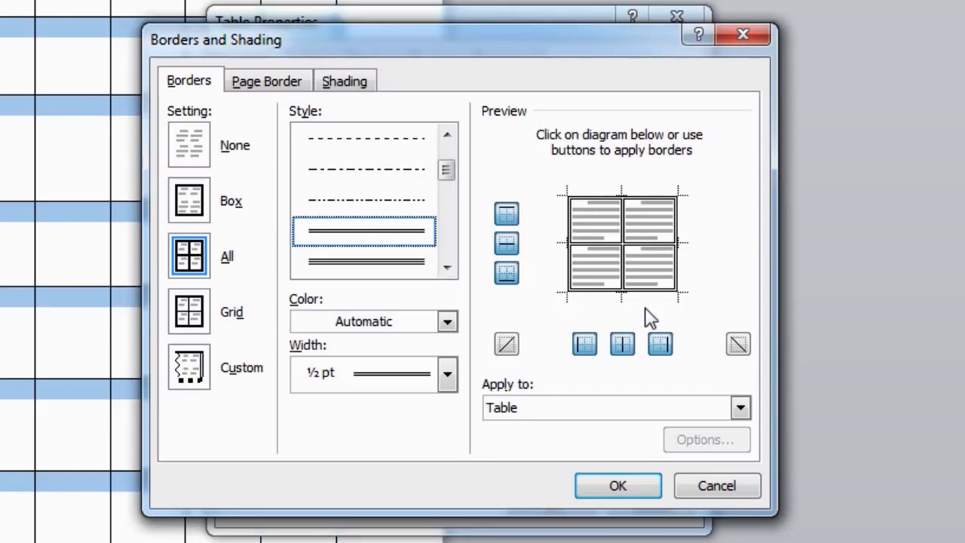
- Keep the border colour Automatic and set the border width to 3 pt
left_click(448, 322)
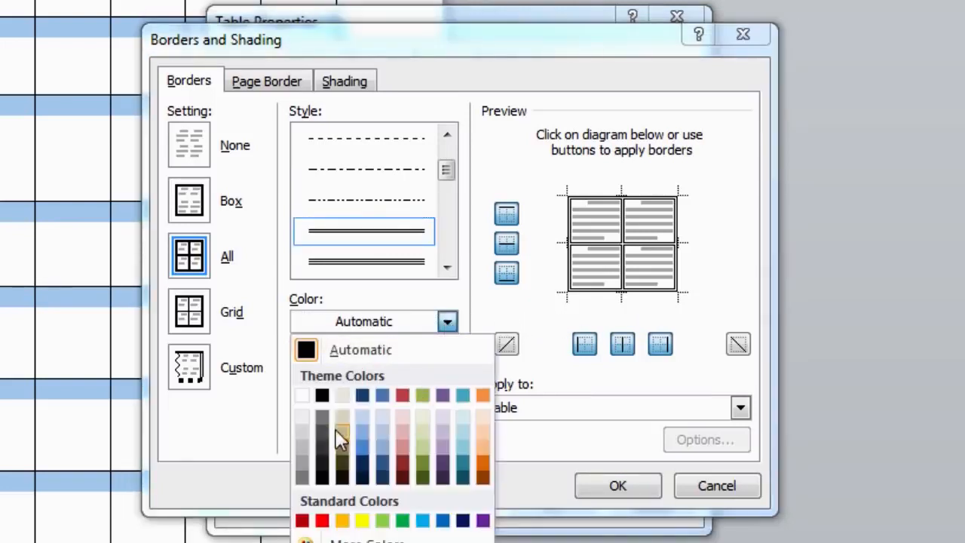
left_click(448, 322)
left_click(448, 375)
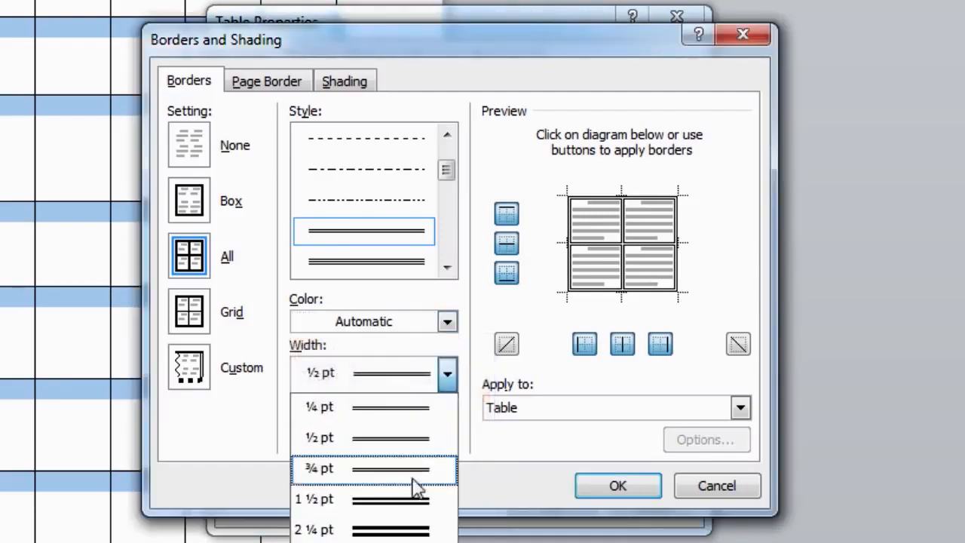
left_click(413, 492)
left_click(447, 377)
left_click(413, 530)
left_click(445, 379)
left_click(390, 542)
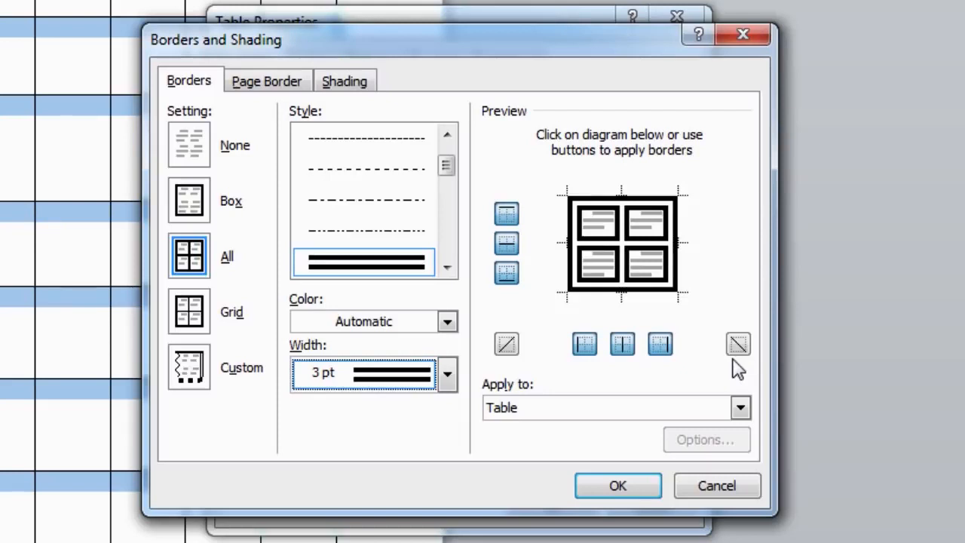
left_click(505, 219)
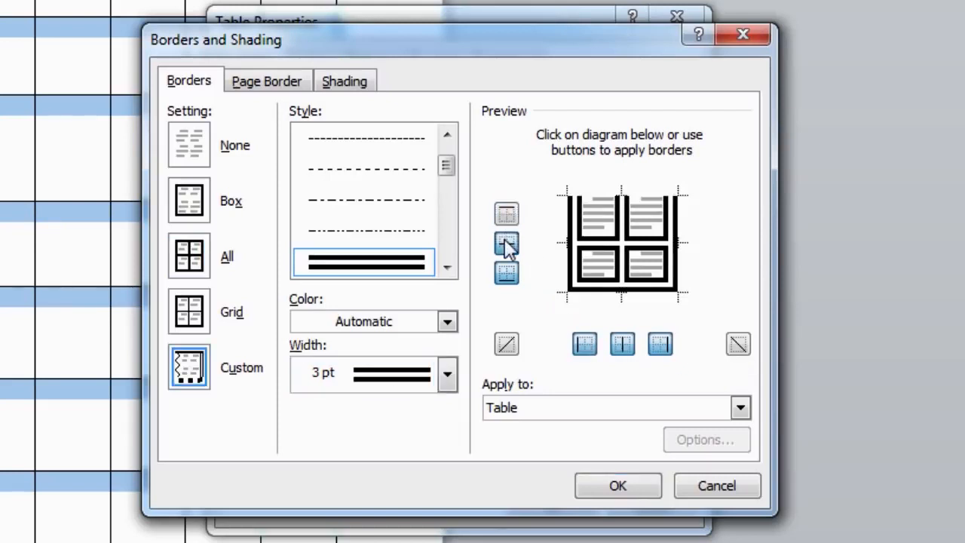
left_click(507, 243)
left_click(508, 273)
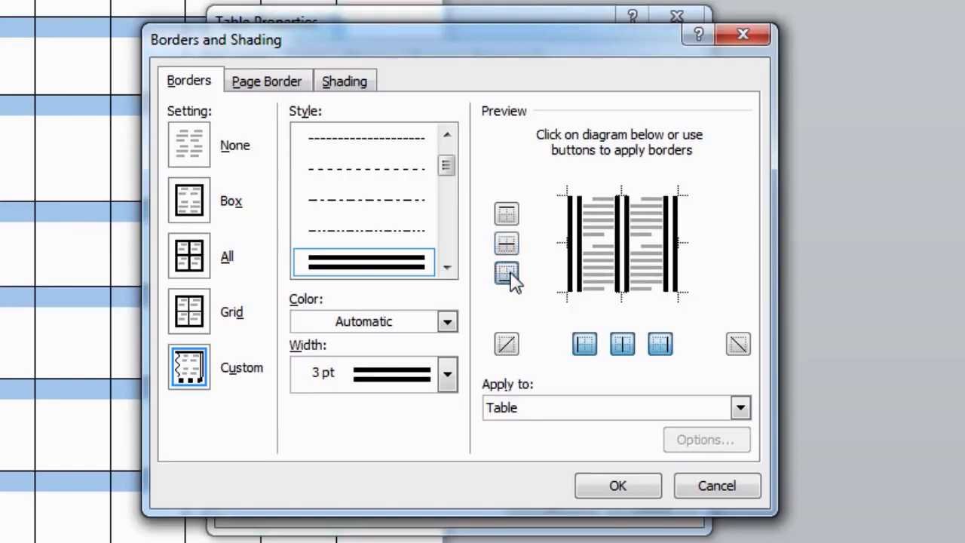
left_click(583, 346)
left_click(621, 347)
left_click(658, 347)
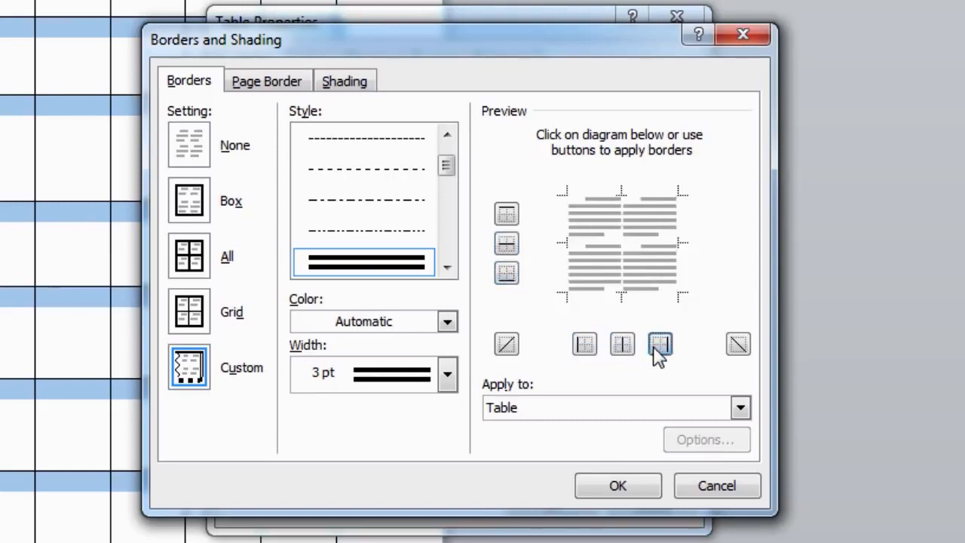
left_click(660, 350)
left_click(623, 345)
left_click(585, 345)
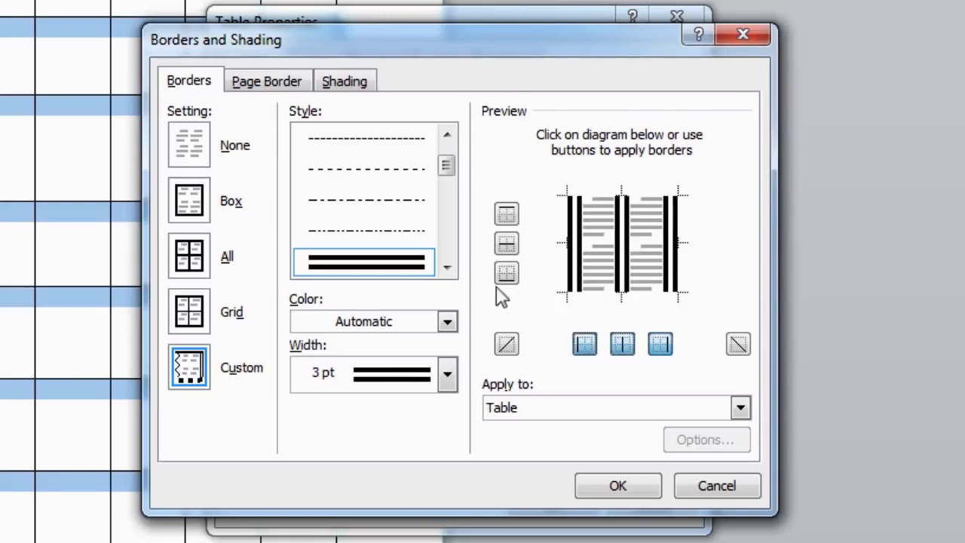
left_click(507, 272)
left_click(507, 243)
left_click(507, 215)
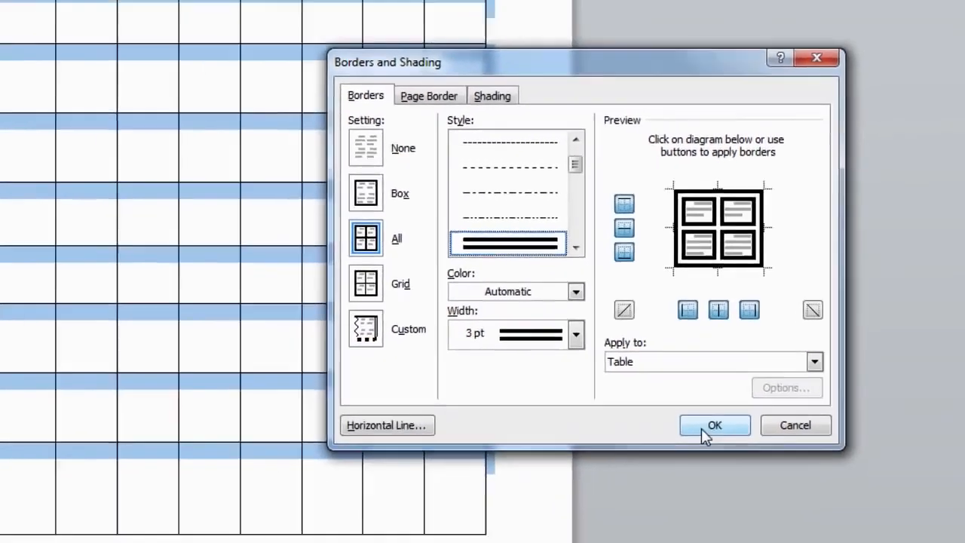
- Apply the 3 pt double-line borders to every cell and deselect the table to view them
left_click(703, 426)
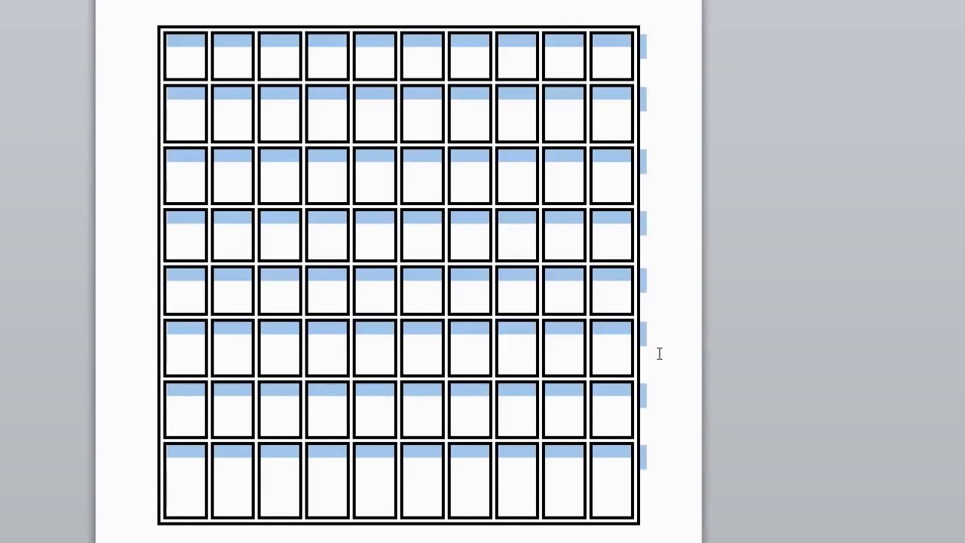
left_click(659, 353)
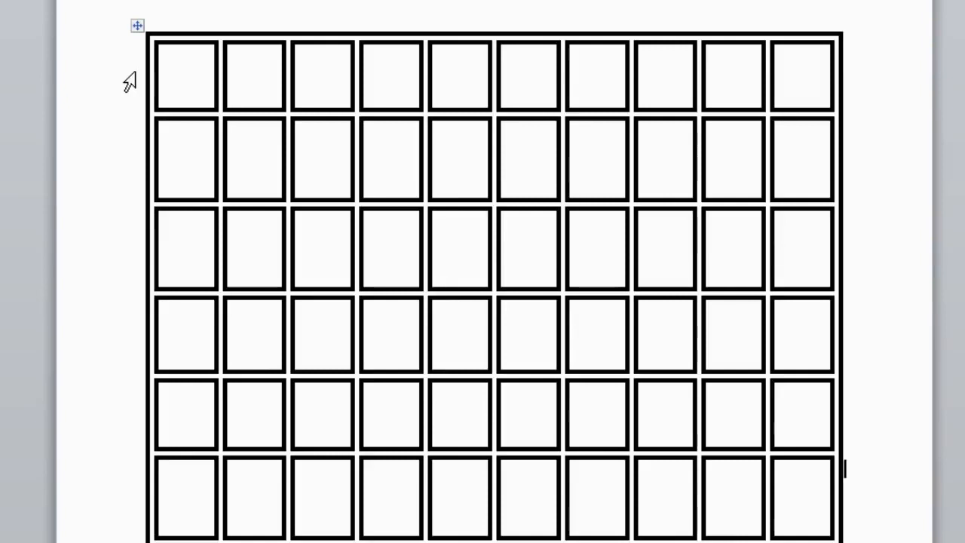
- Select the top row, open Borders and Shading, and pick the grey-shadowed thick line style
left_click(130, 81)
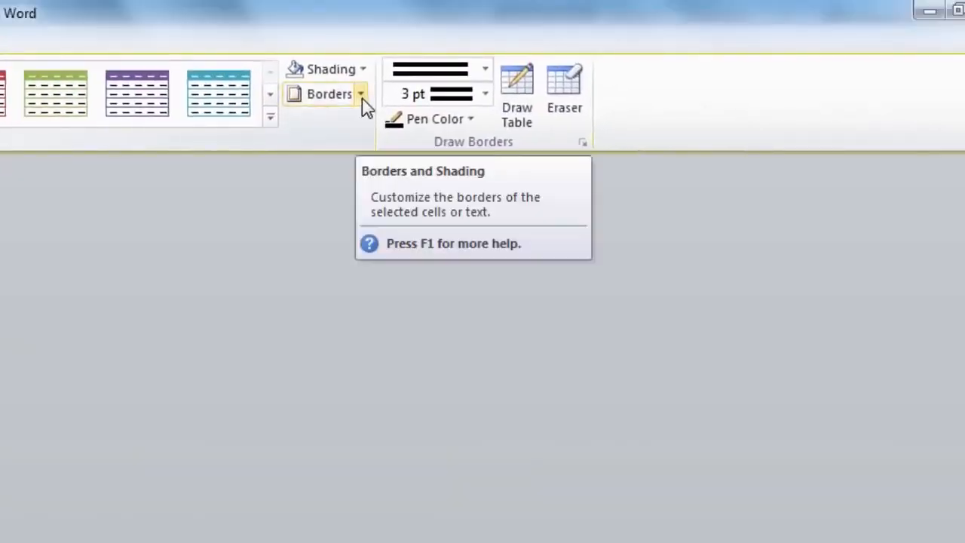
left_click(361, 94)
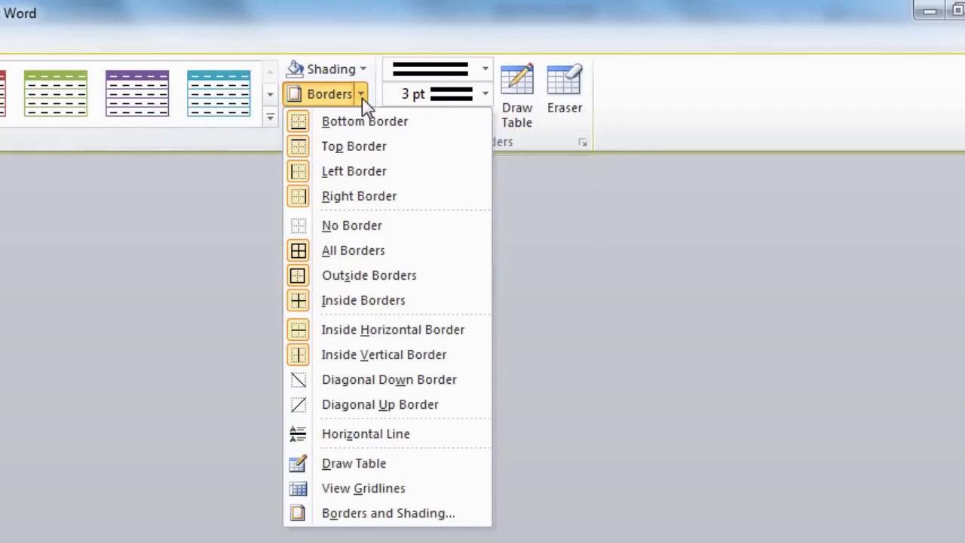
left_click(391, 520)
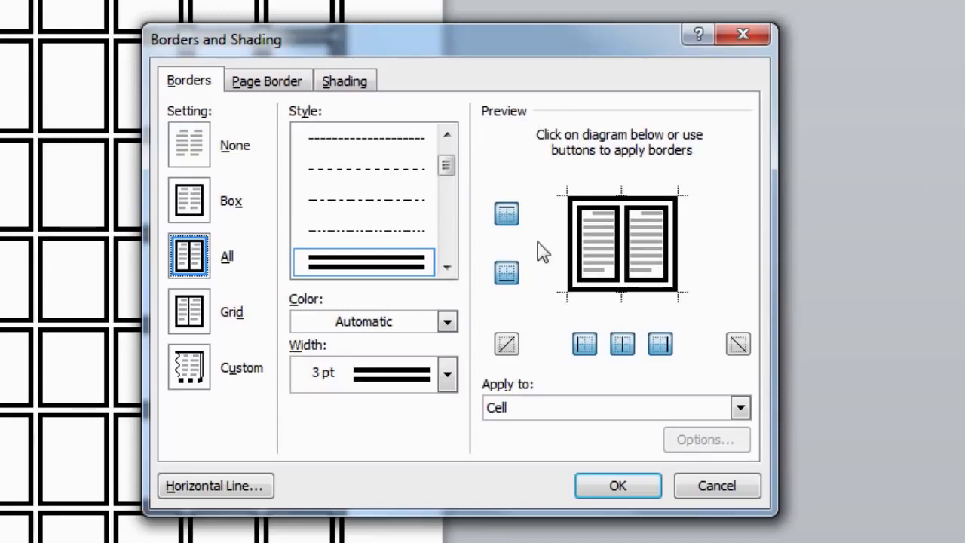
left_click(448, 267)
left_click_drag(449, 172, 450, 240)
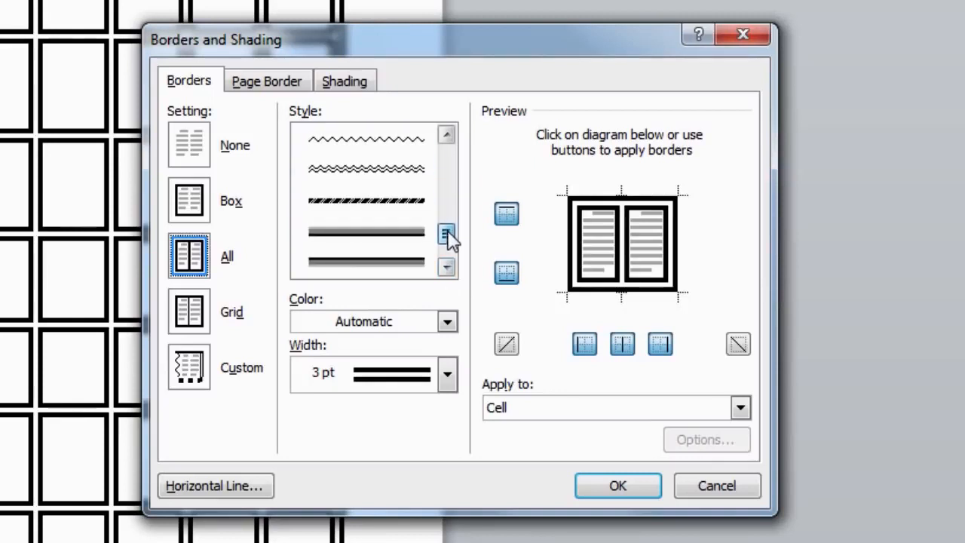
left_click(398, 262)
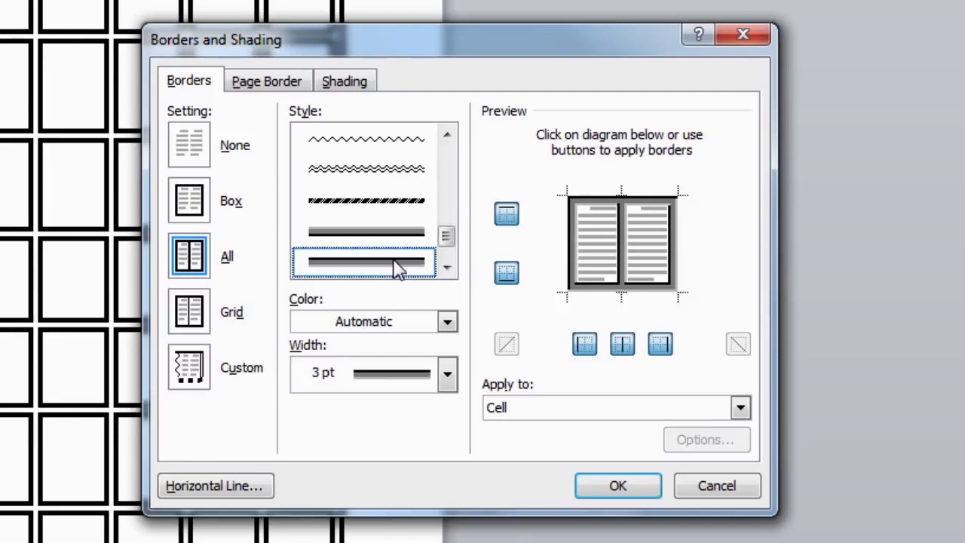
- Set the top row's shading fill to the standard green colour
left_click(361, 99)
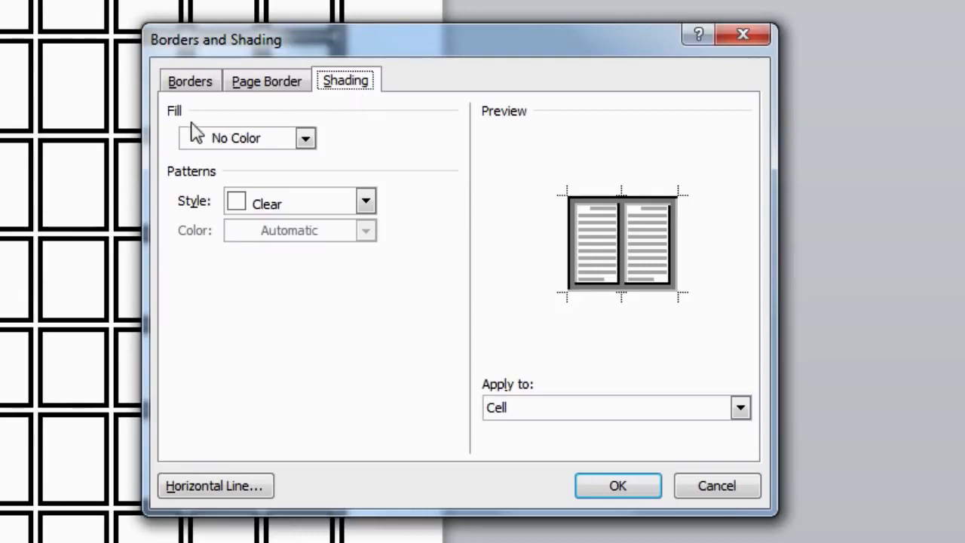
left_click(305, 139)
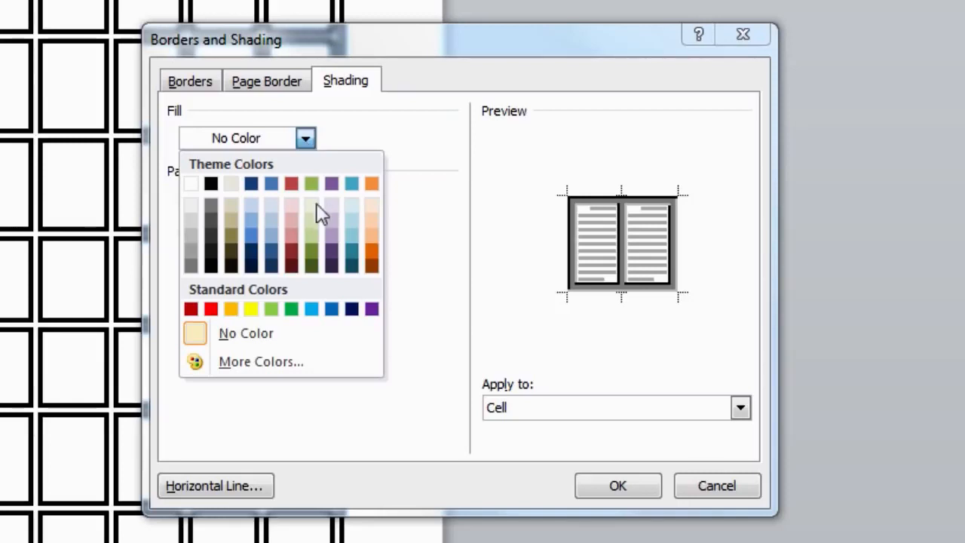
left_click(292, 310)
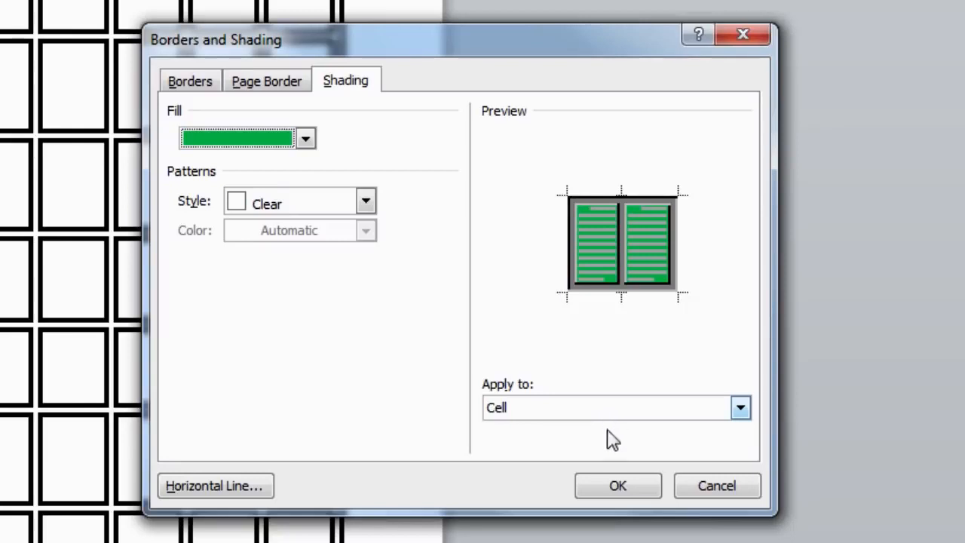
- Apply the green fill and shaded borders to the top row, then deselect it
left_click(623, 489)
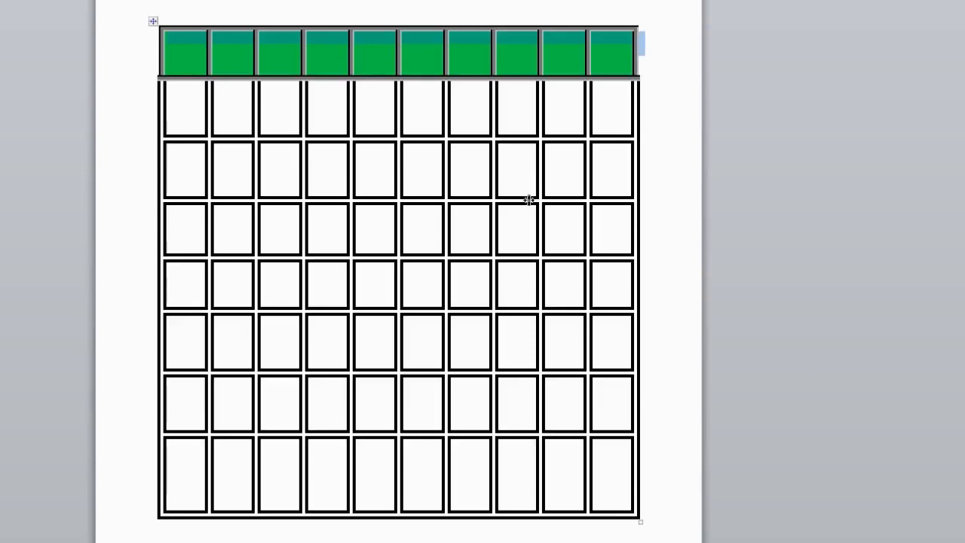
left_click(173, 45)
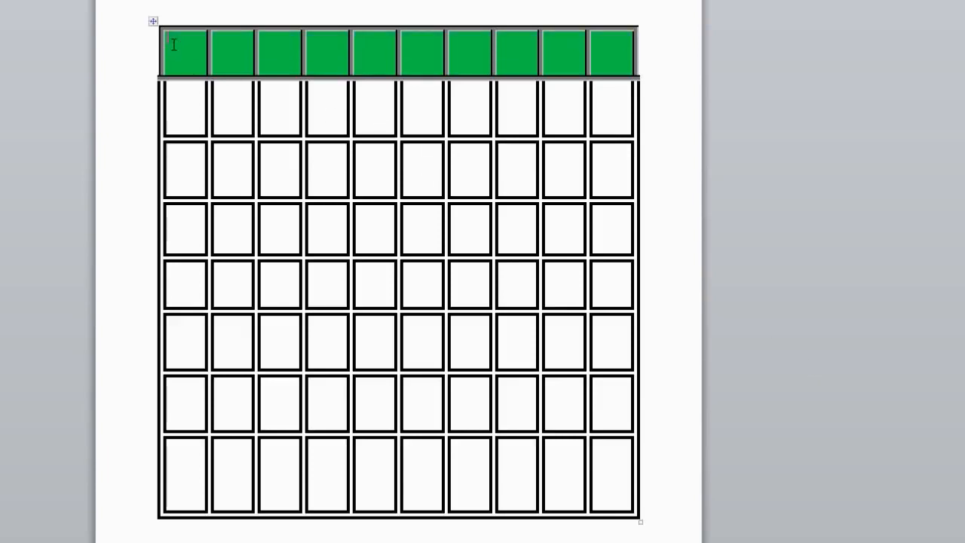